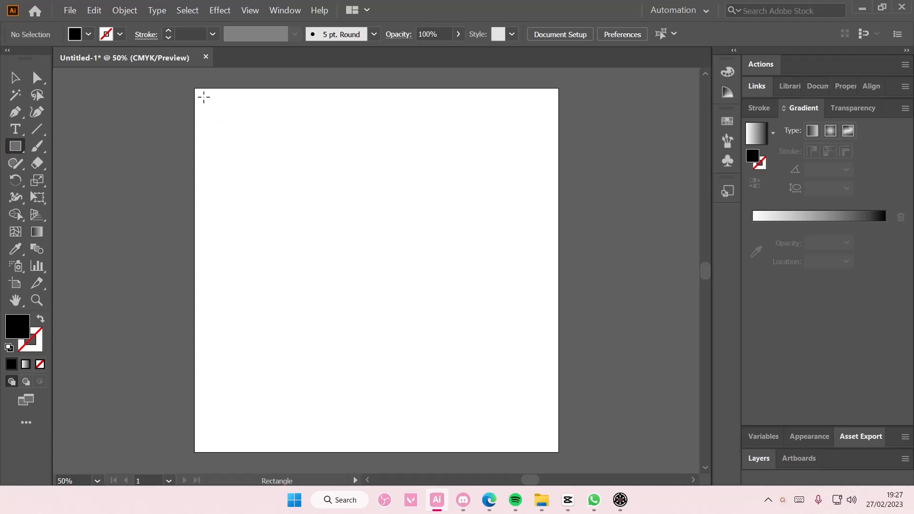
Step: Draw a large square centred on the artboard and swap its fill and stroke to leave a black 1 pt outline
drag(236, 133, 505, 348)
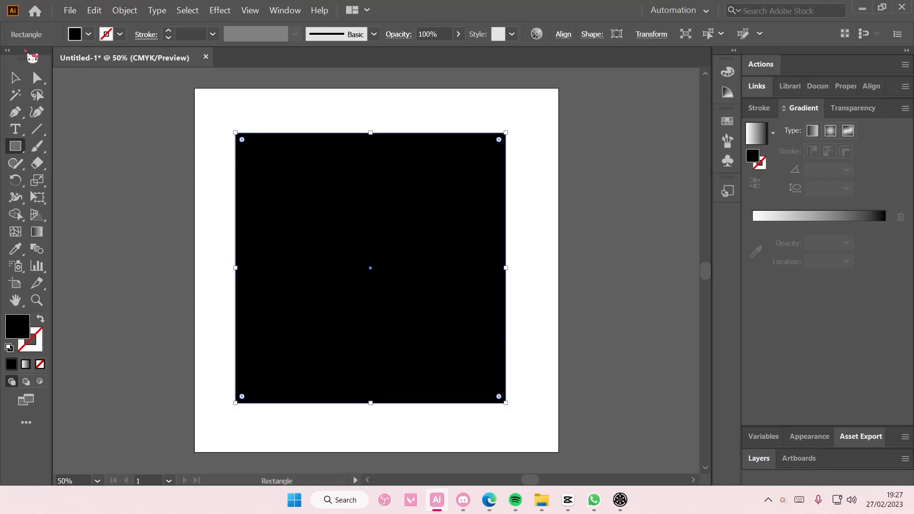
click(15, 78)
drag(349, 188, 310, 151)
key(ctrl+z)
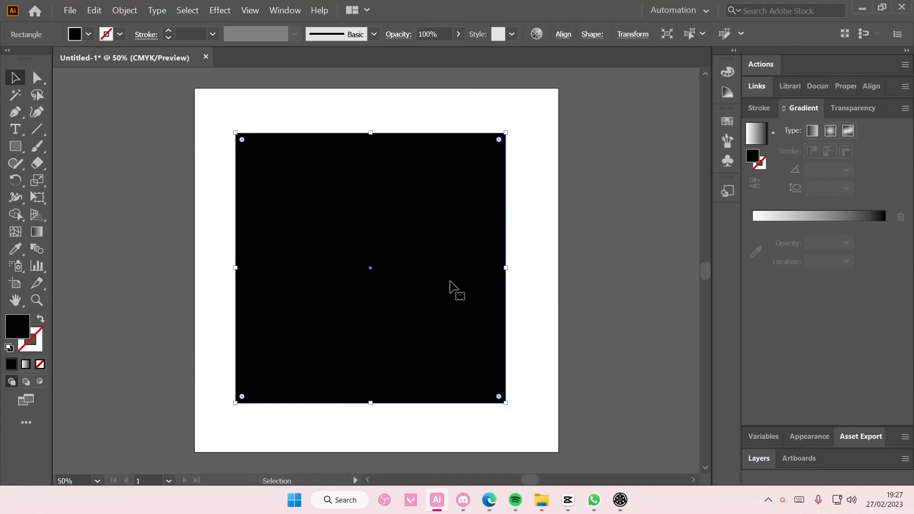
mouse_move(481, 370)
mouse_down()
mouse_move(543, 419)
mouse_move(535, 424)
mouse_move(472, 375)
mouse_up()
key(ctrl+z)
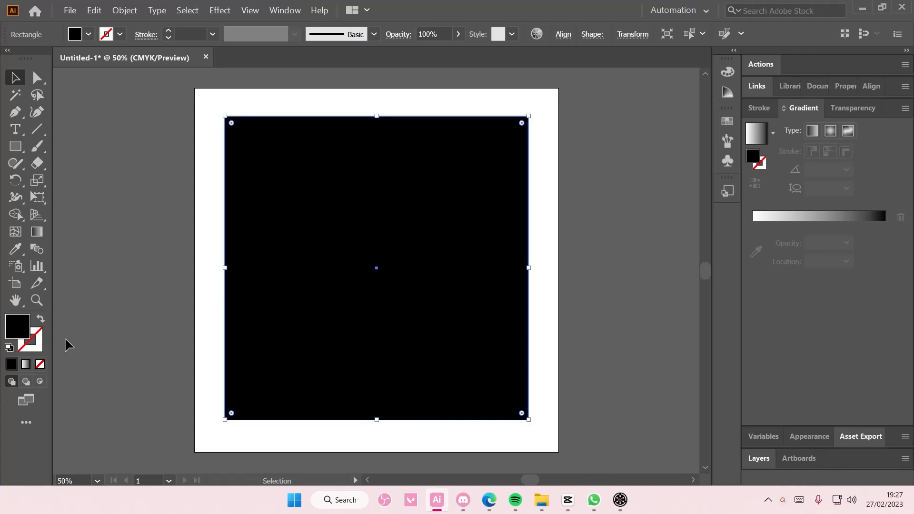
click(39, 322)
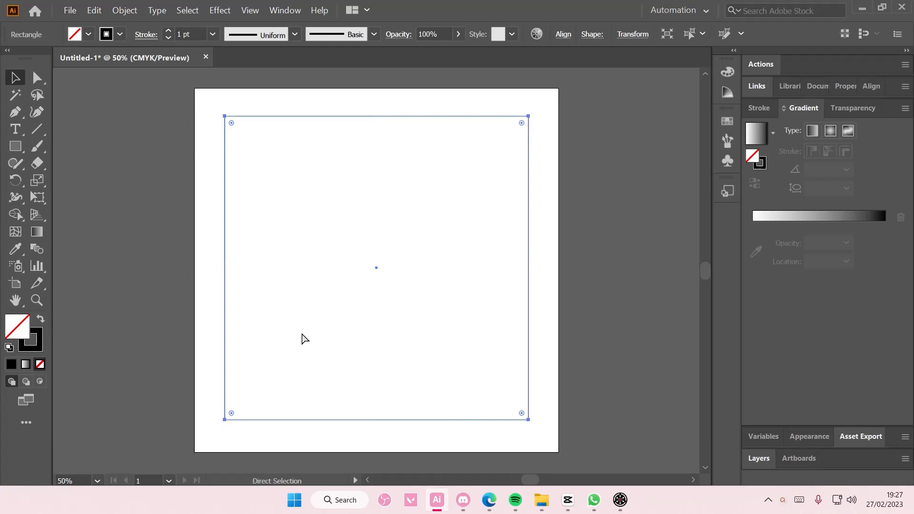
Step: Try to shrink the large square outline around its centre
key(ctrl)
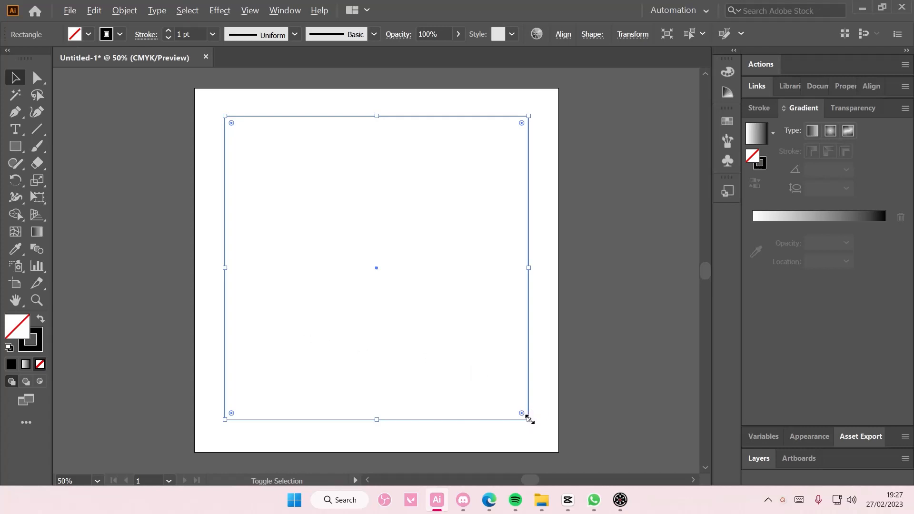
drag(528, 418, 402, 329)
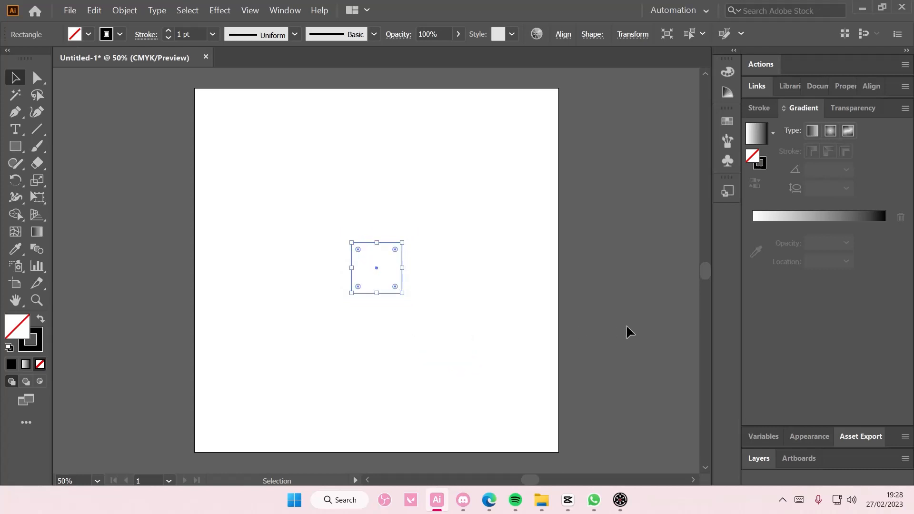
click(586, 328)
key(ctrl+z)
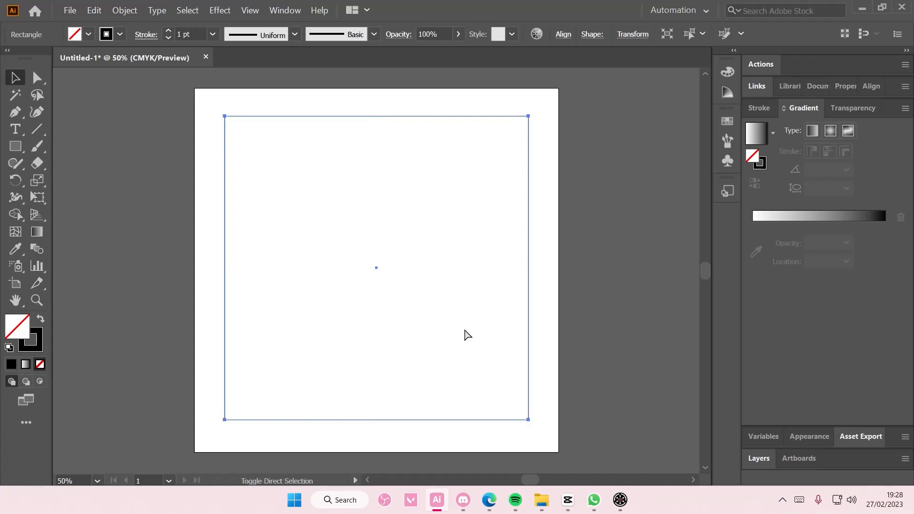
drag(530, 419, 486, 371)
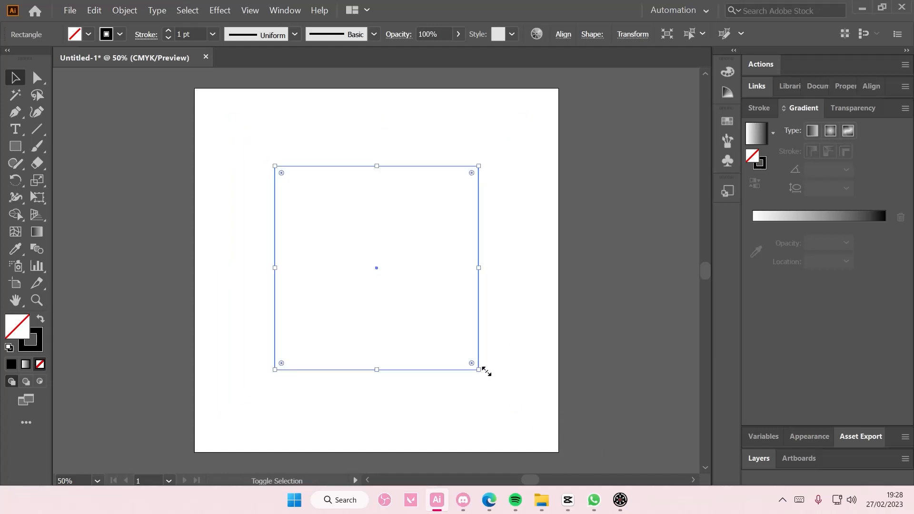
key(ctrl+z)
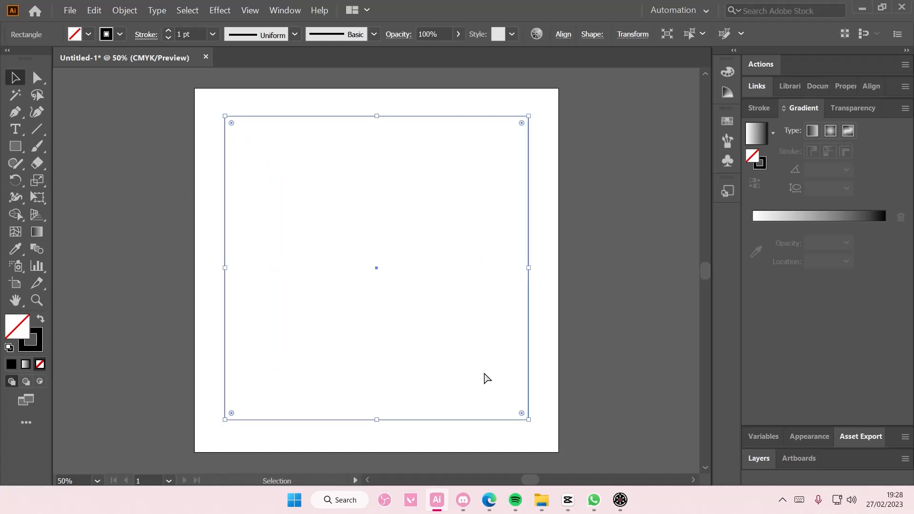
drag(532, 419, 494, 387)
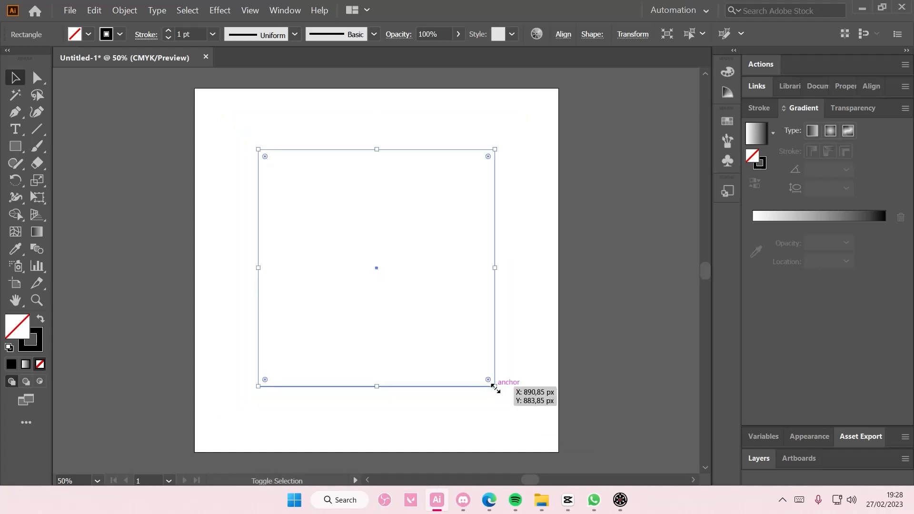
key(ctrl+z)
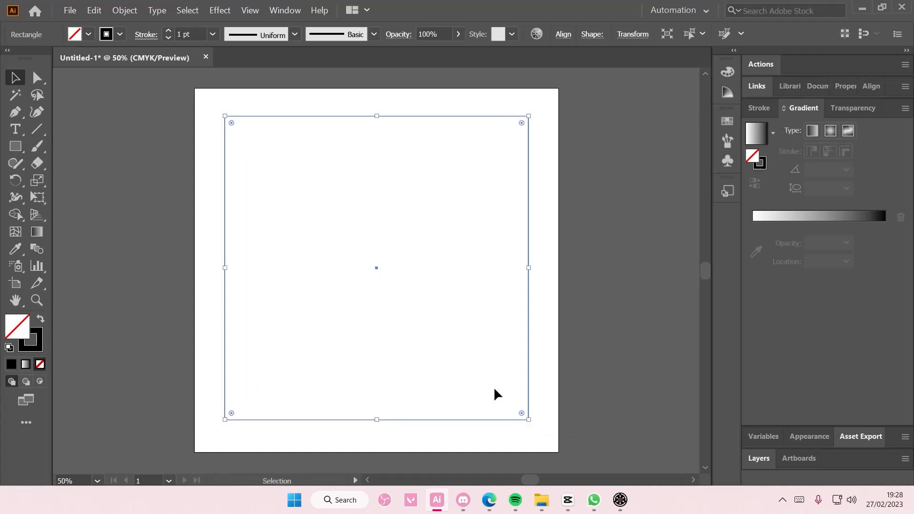
drag(530, 379, 374, 376)
key(ctrl+z)
Step: Create a small copy of the square outline, scaled around the same centre inside the large square
drag(530, 423, 402, 297)
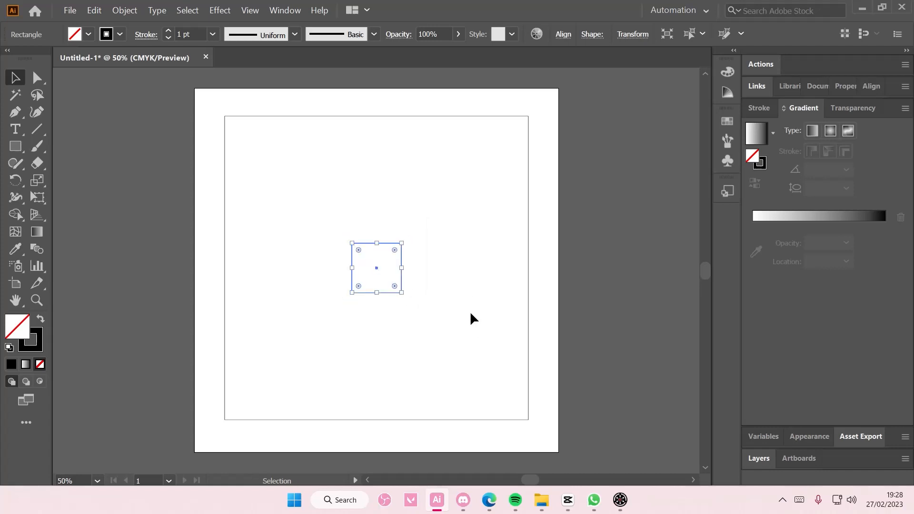
click(589, 292)
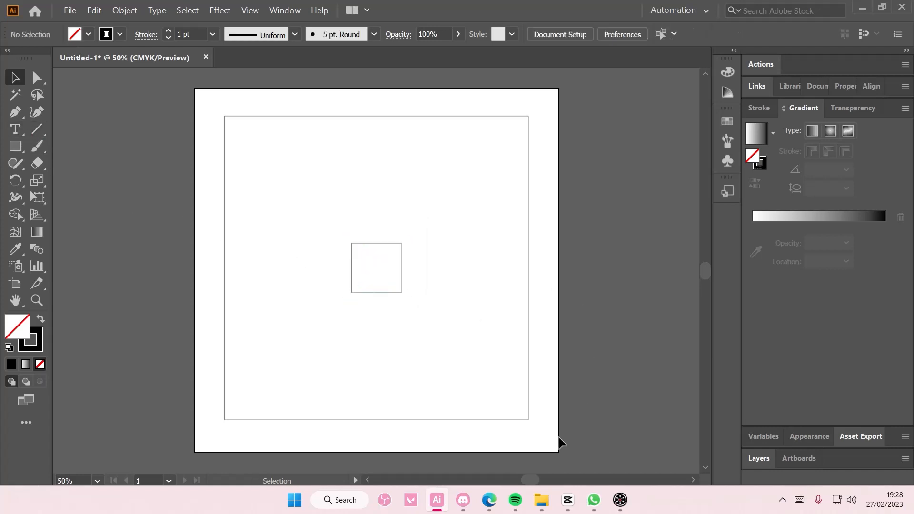
Step: Add a text area beside the artboard containing the word TUNNEL in Identa Black at 72 pt
drag(532, 481, 551, 481)
click(19, 131)
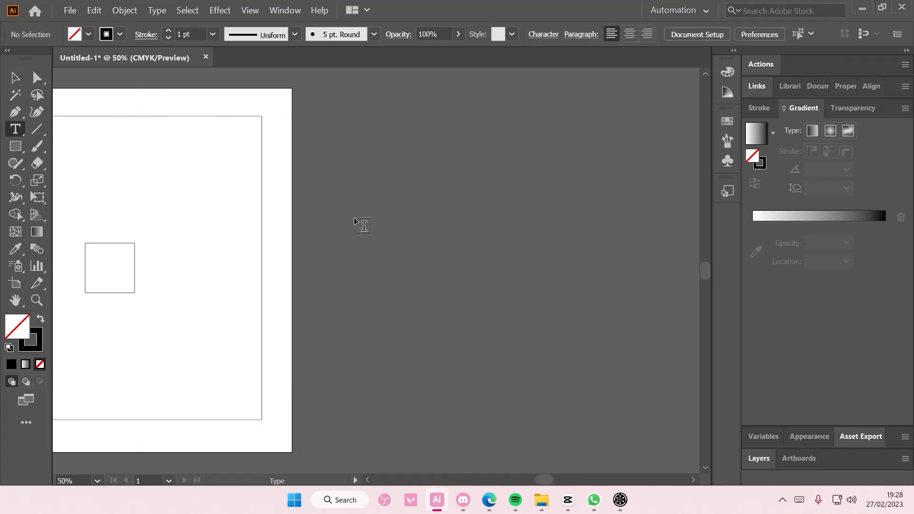
drag(323, 168, 607, 309)
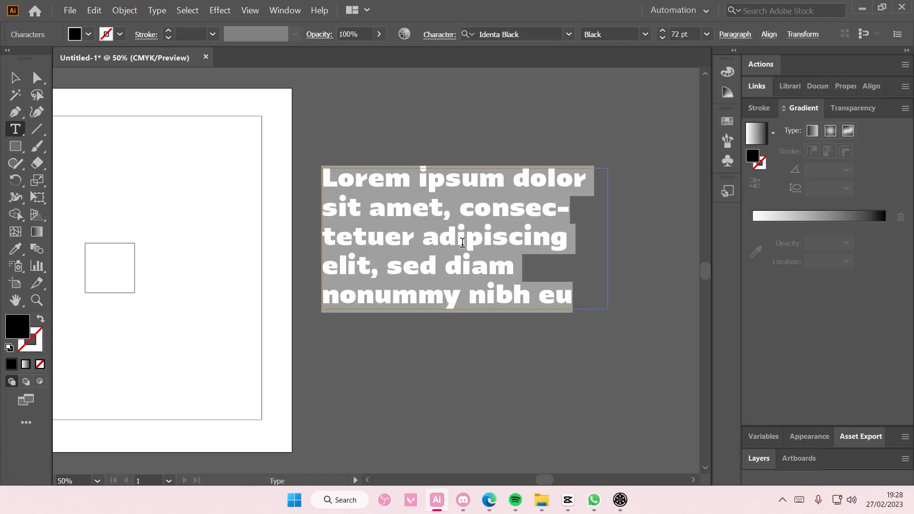
text(tu)
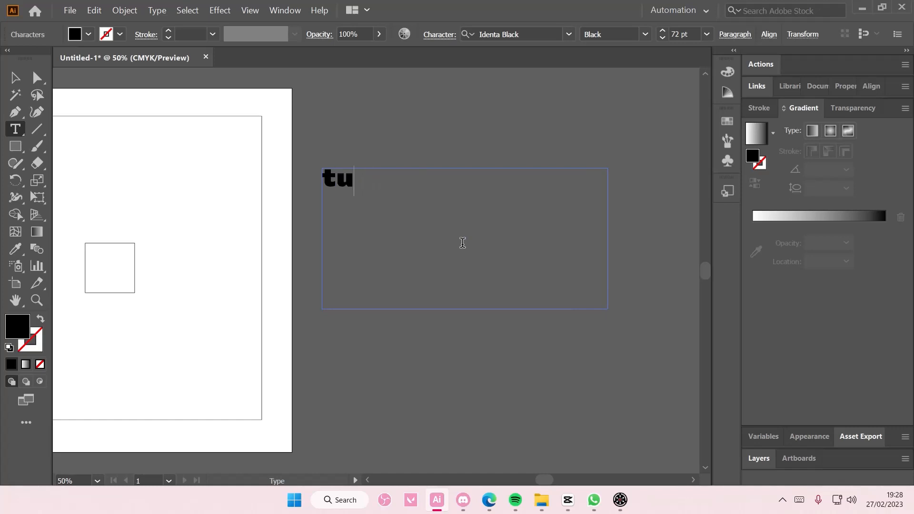
text(nneunn)
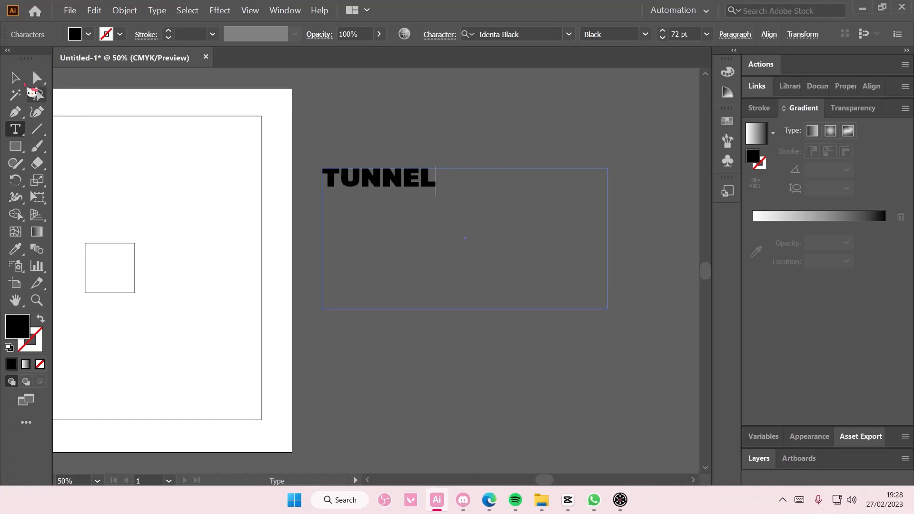
key(Escape)
Step: Convert the TUNNEL text to outlines and enlarge it slightly
right_click(399, 183)
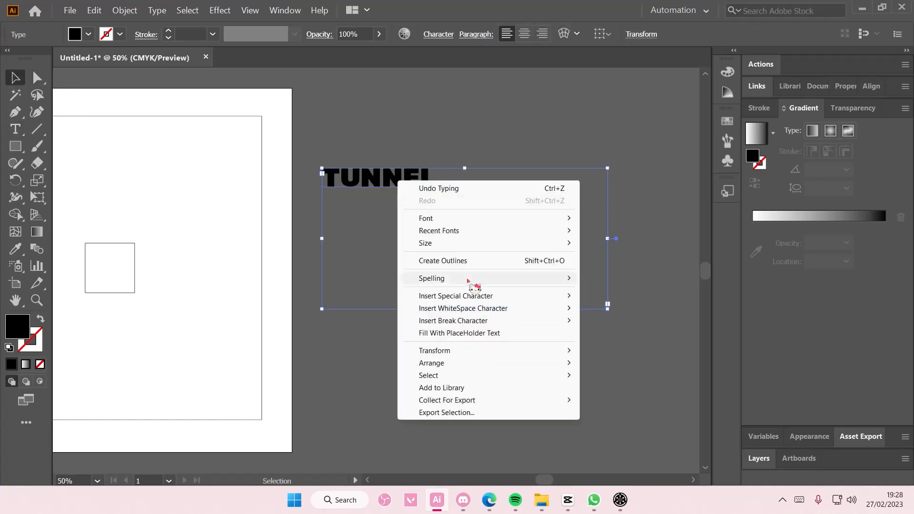
click(466, 260)
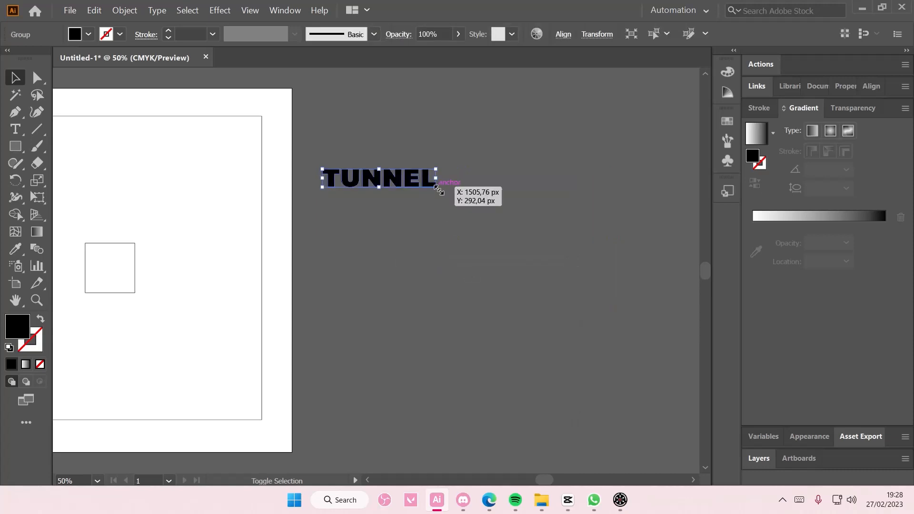
drag(439, 190, 452, 197)
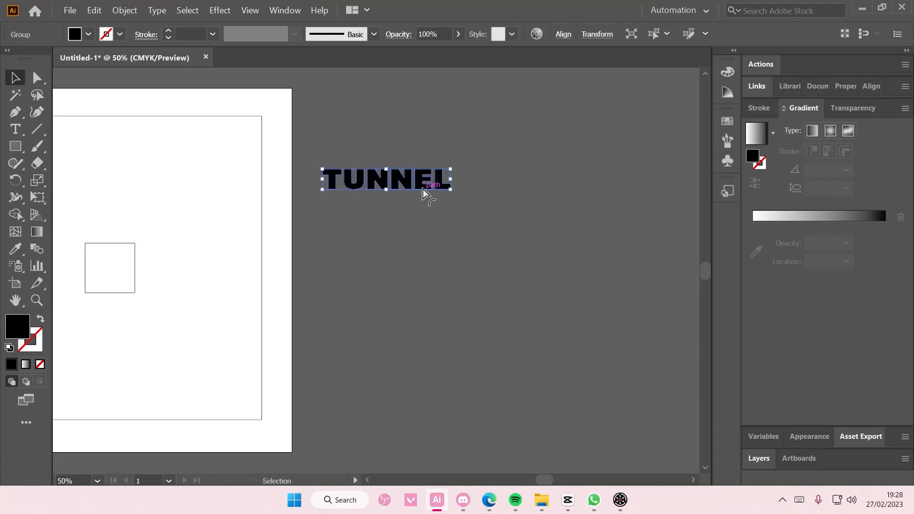
Step: Try to move the outlined TUNNEL text lower beside the artboard
drag(423, 190, 438, 260)
key(ctrl+z)
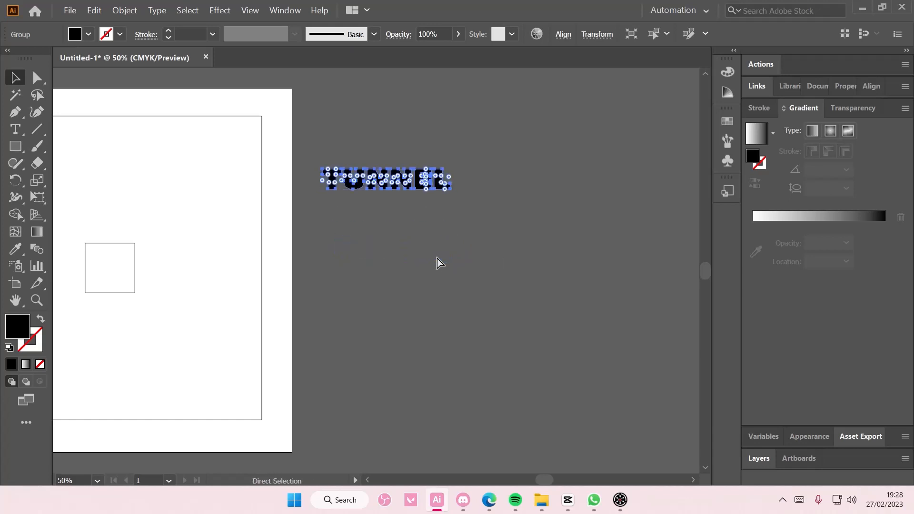
drag(413, 187, 446, 260)
click(521, 273)
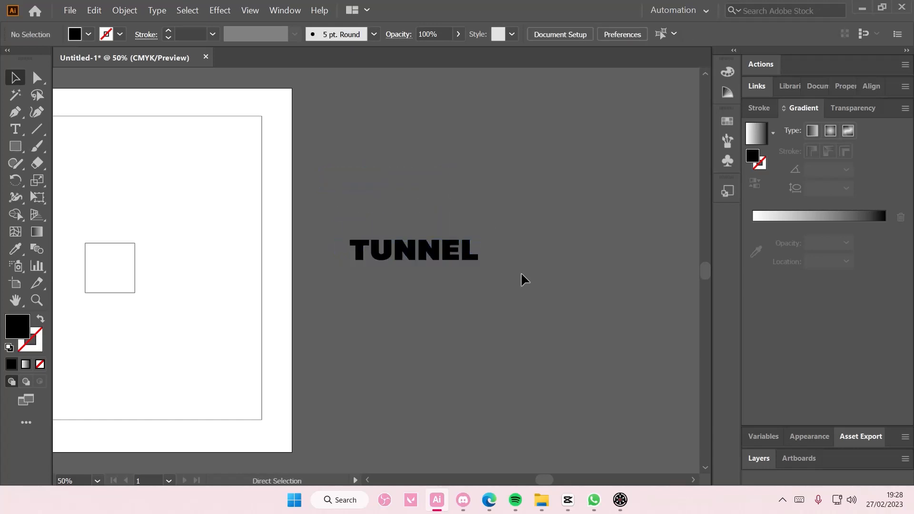
key(ctrl+z)
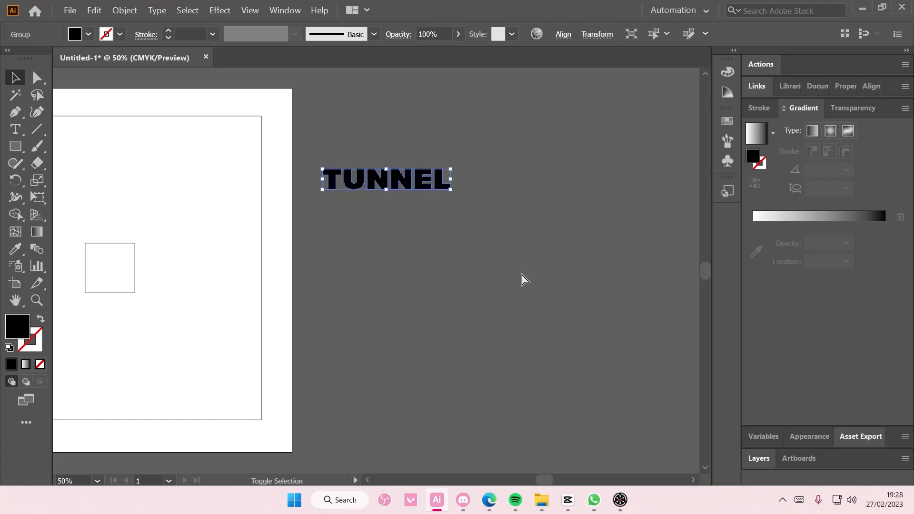
key(ctrl+shift+g)
drag(438, 182, 451, 262)
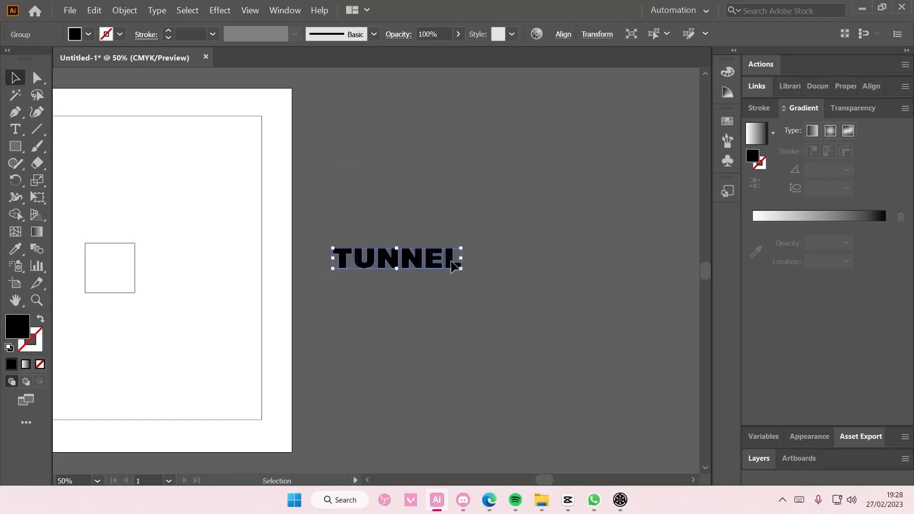
key(ctrl+z)
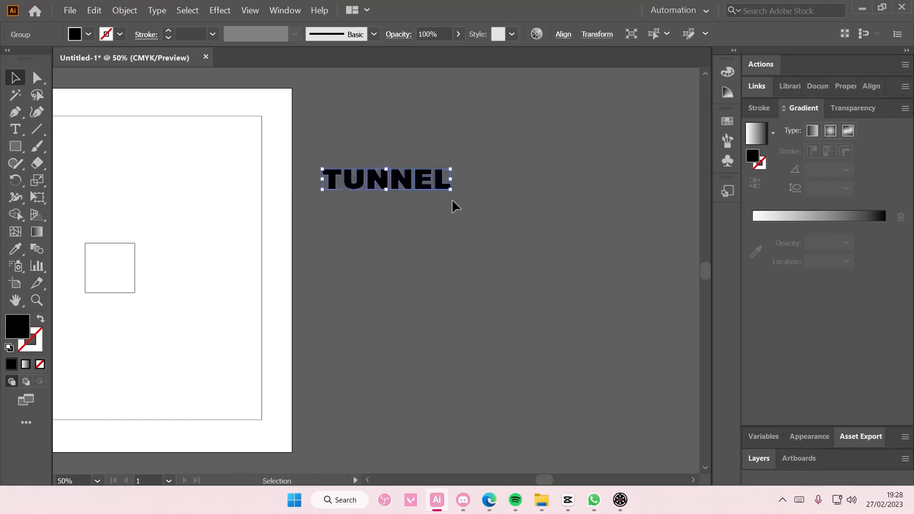
right_click(513, 222)
click(566, 206)
click(439, 184)
right_click(441, 186)
click(495, 282)
click(453, 273)
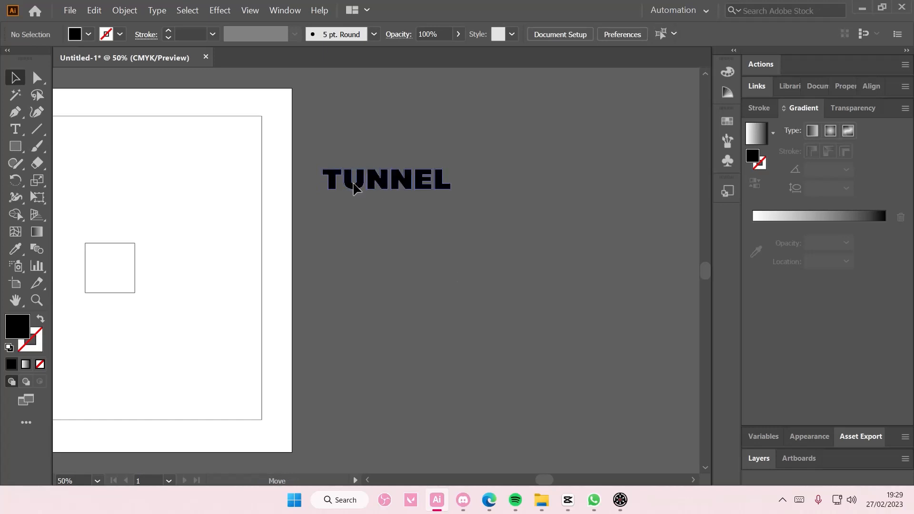
Step: Move the outlined TUNNEL text onto the artboard, across the large square's edge
drag(372, 186, 189, 205)
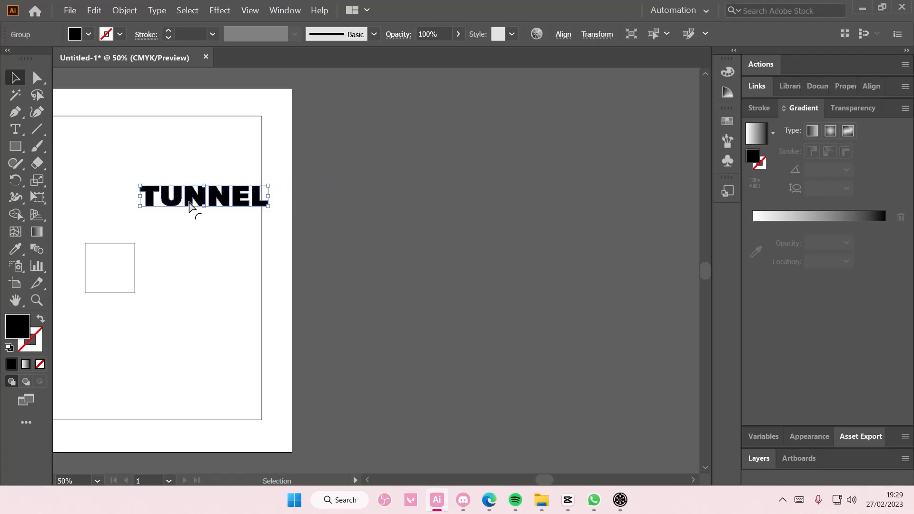
drag(526, 483, 533, 480)
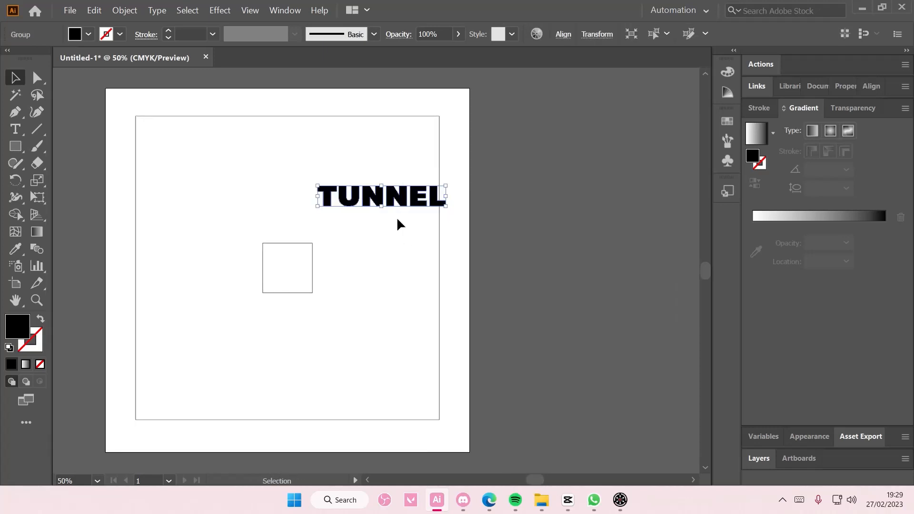
right_click(398, 205)
click(516, 205)
click(406, 195)
click(518, 199)
click(413, 203)
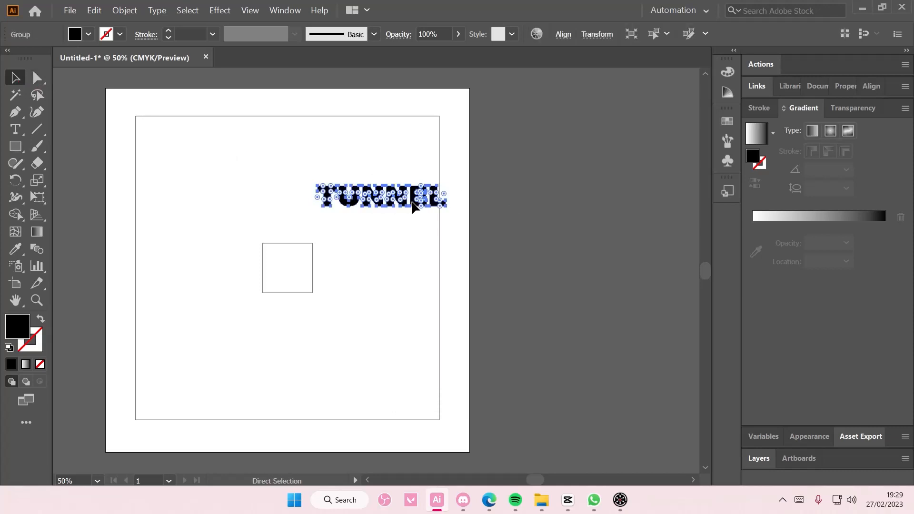
Step: Duplicate the outlined TUNNEL text and place both words beside the artboard, one directly below the other
click(513, 212)
key(ctrl+v)
drag(419, 285, 624, 370)
drag(534, 480, 539, 480)
drag(354, 210, 530, 207)
click(533, 286)
drag(535, 342, 541, 224)
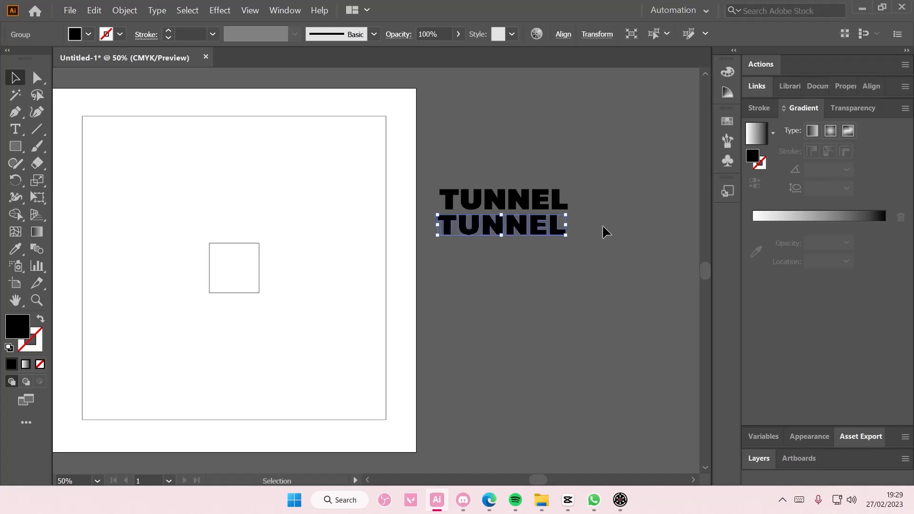
Step: Align the lower TUNNEL copy with the upper word and place it exactly on top of it
click(603, 228)
click(565, 231)
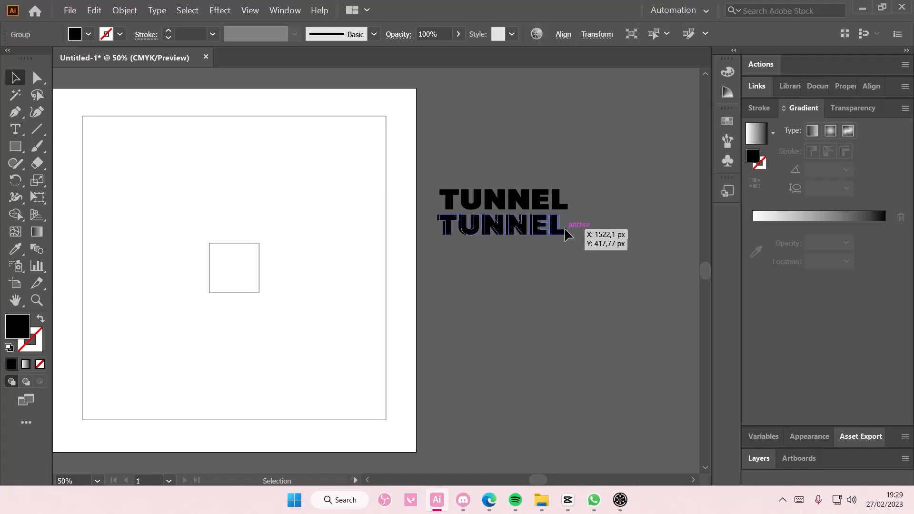
click(593, 228)
click(564, 234)
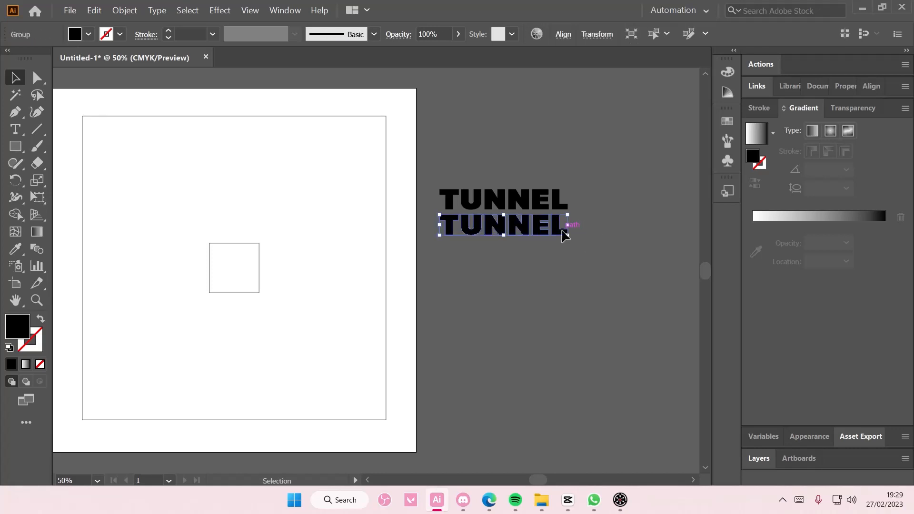
drag(564, 233, 539, 207)
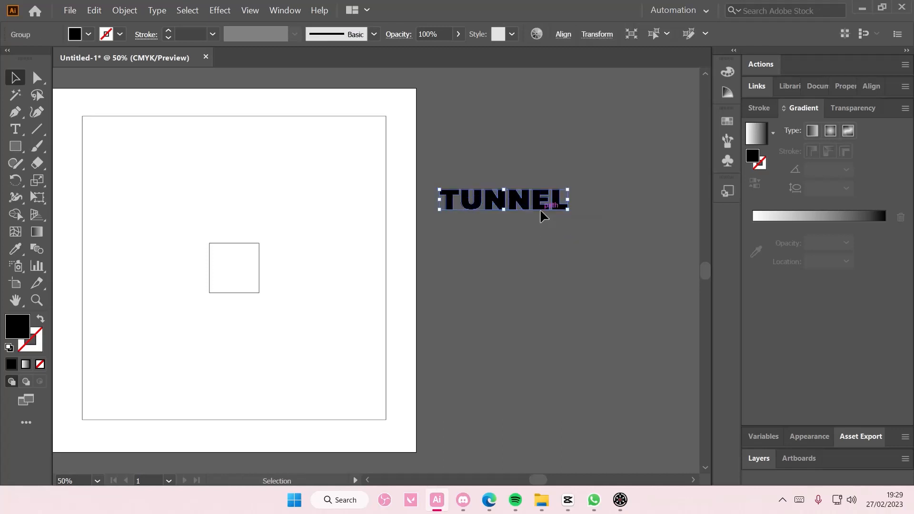
Step: Nudge the TUNNEL copy straight down until it sits just below the original word with a narrow gap
key(shift+Down)
key(shift+Down)
key(shift+Down)
key(shift+Down)
key(shift+Down)
key(shift+Down)
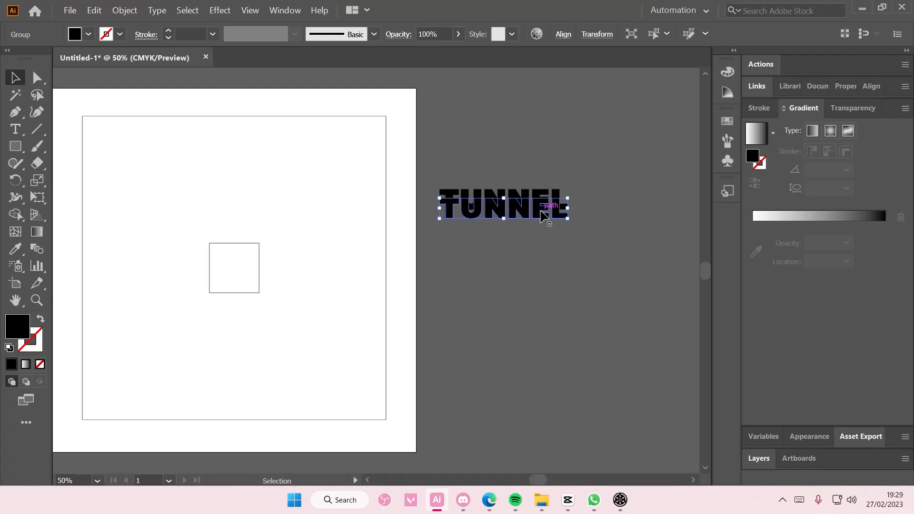
key(shift+Down)
key(shift+Down)
key(shift+Down)
key(shift+Down)
key(shift+Down)
key(shift+Down)
key(shift+Down)
key(shift+Down)
key(shift+Down)
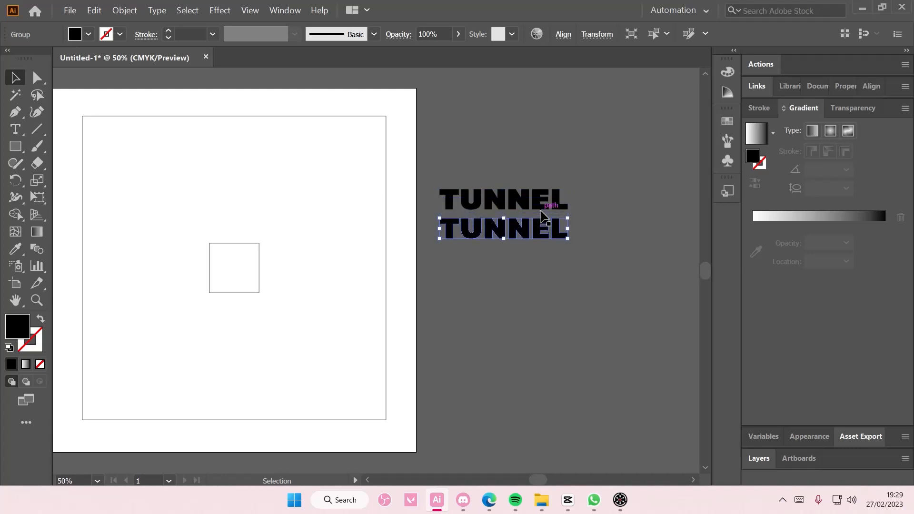
Step: Nudge the TUNNEL copy straight down until it nears the level of the large square's bottom edge, and select both words
key(shift+Down)
key(shift+Down)
key(shift+Down)
key(shift+Down)
key(shift+Down)
key(shift+Down)
key(shift+Down)
key(shift+Down)
key(shift+Down)
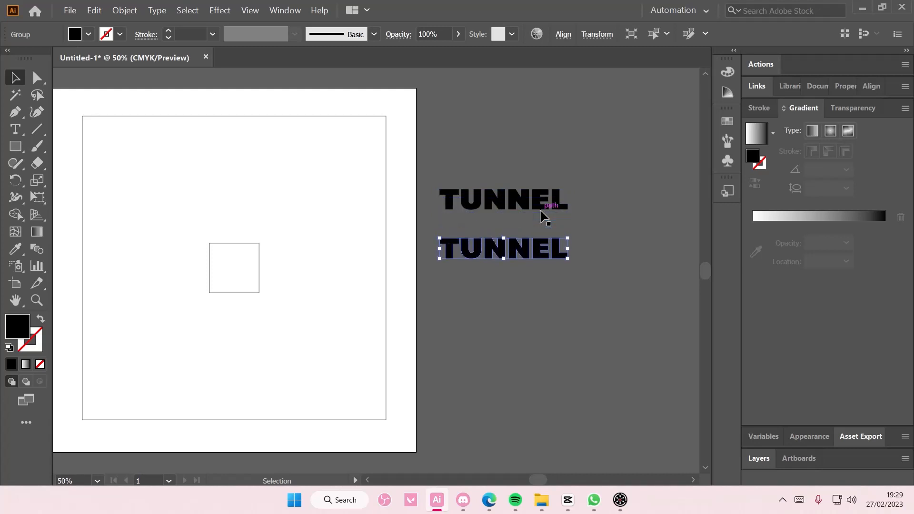
key(shift+Down)
key(shift+Down)
key(shift+Down)
key(shift+Down)
key(shift+Down)
key(shift+Down)
key(shift+Down)
key(shift+Down)
key(shift+Down)
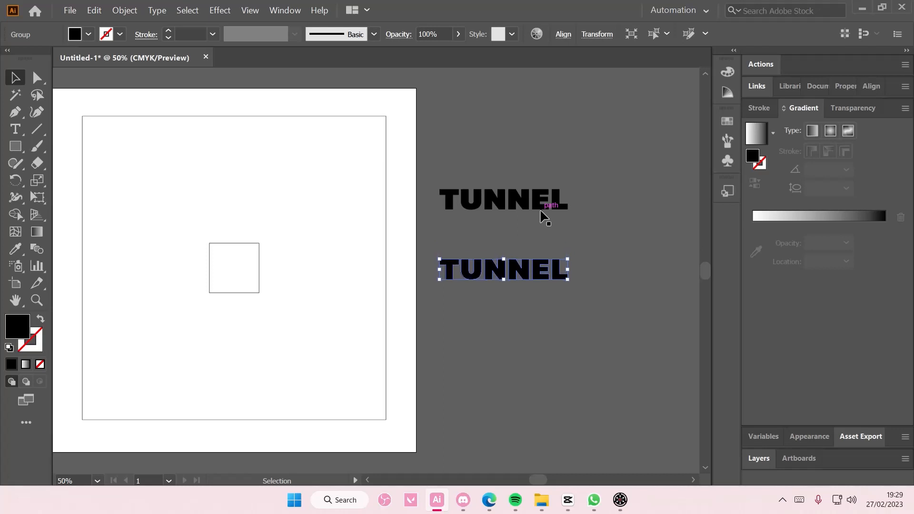
key(shift+Down)
key(shift+Down)
key(shift+Down)
key(shift+Down)
key(shift+Down)
key(shift+Down)
key(shift+Down)
key(shift+Down)
key(shift+Down)
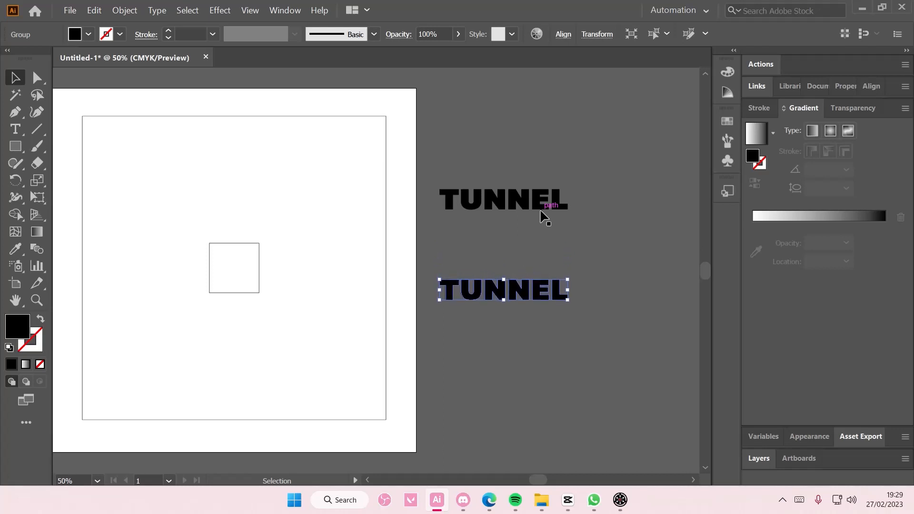
key(shift+Down)
key(s)
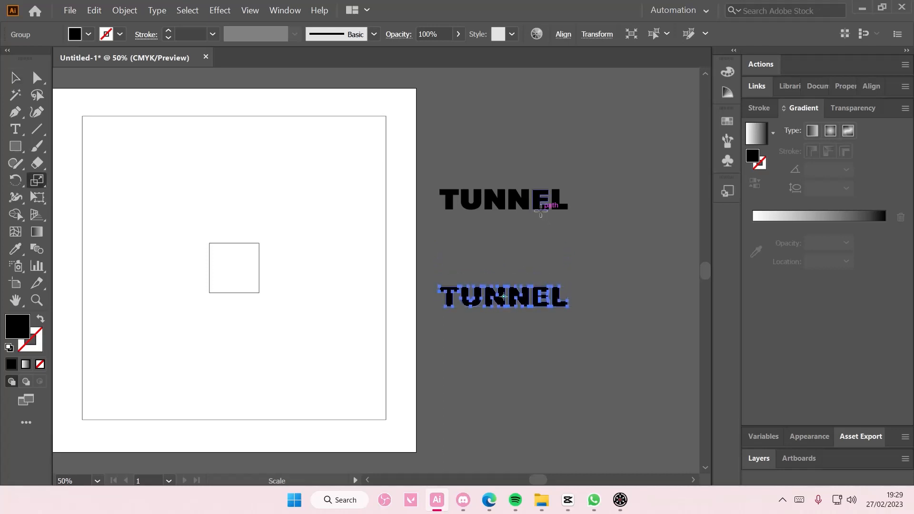
key(shift+Down)
key(shift+Down)
key(shift+Down)
key(shift+Down)
key(shift+Down)
key(shift+Down)
key(shift+Down)
key(shift+Down)
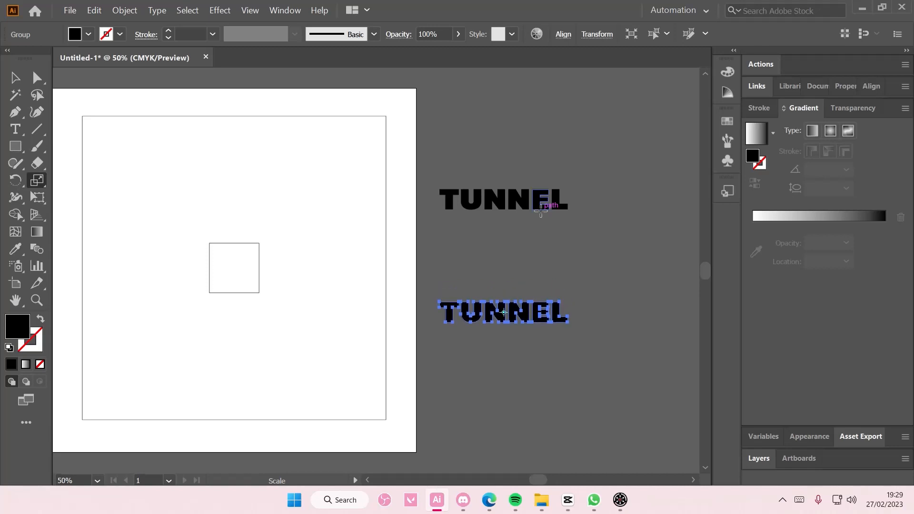
key(shift+Down)
key(shift+Down)
key(shift+Down)
key(shift+Down)
key(shift+Down)
key(shift+Down)
key(shift+Down)
key(shift+Down)
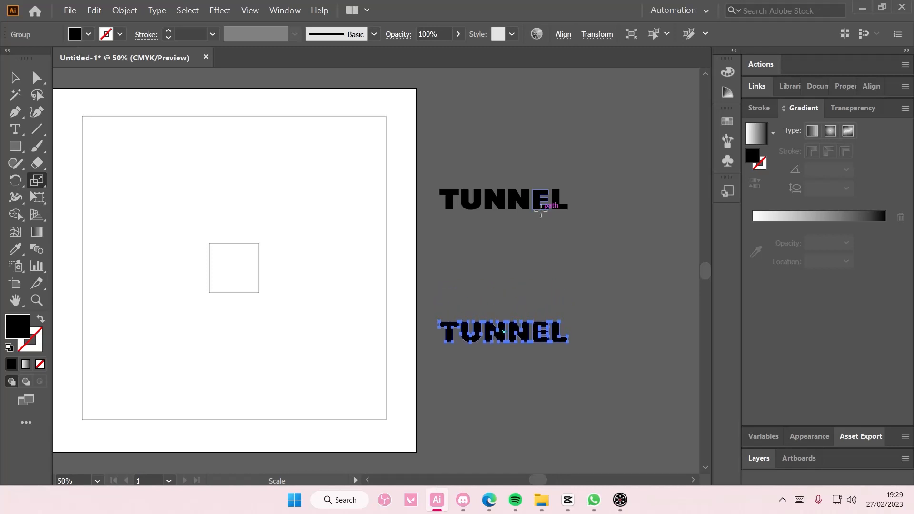
key(shift+Down)
key(shift+Down)
key(shift+Down)
key(shift+Down)
key(shift+Down)
key(shift+Down)
key(shift+Down)
key(shift+Down)
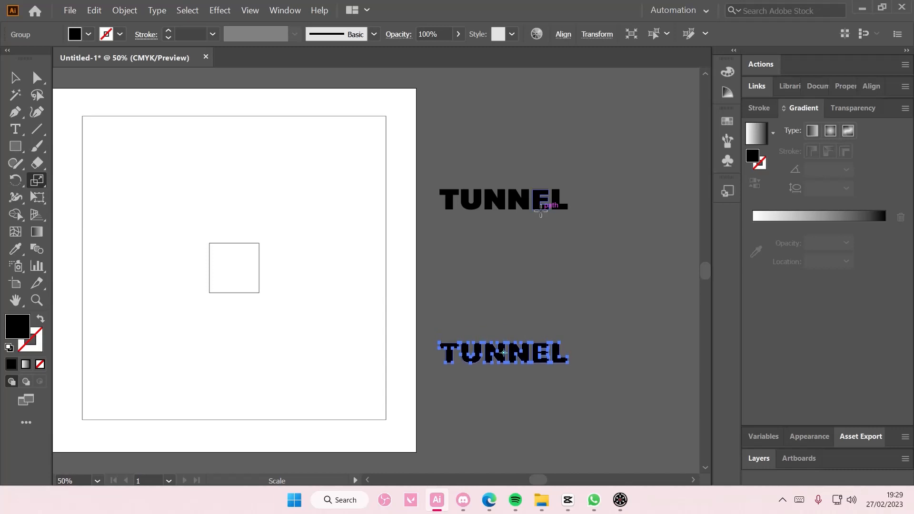
key(shift+Down)
key(shift+Down)
key(shift+Down)
key(shift+Down)
key(shift+Down)
key(shift+Down)
key(shift+Down)
key(shift+Down)
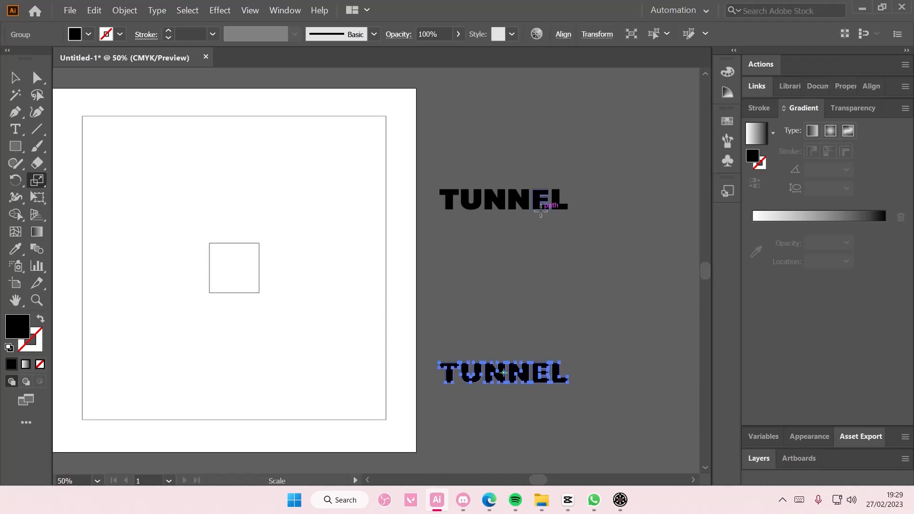
key(shift+Down)
key(shift+Down)
key(shift+Down)
key(shift+Down)
key(shift+Down)
key(shift+Down)
key(shift+Down)
key(shift+Down)
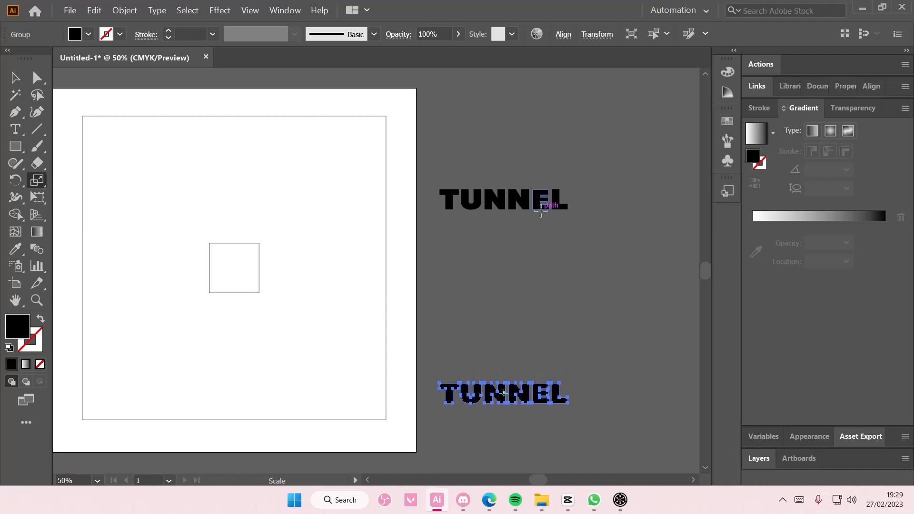
click(14, 78)
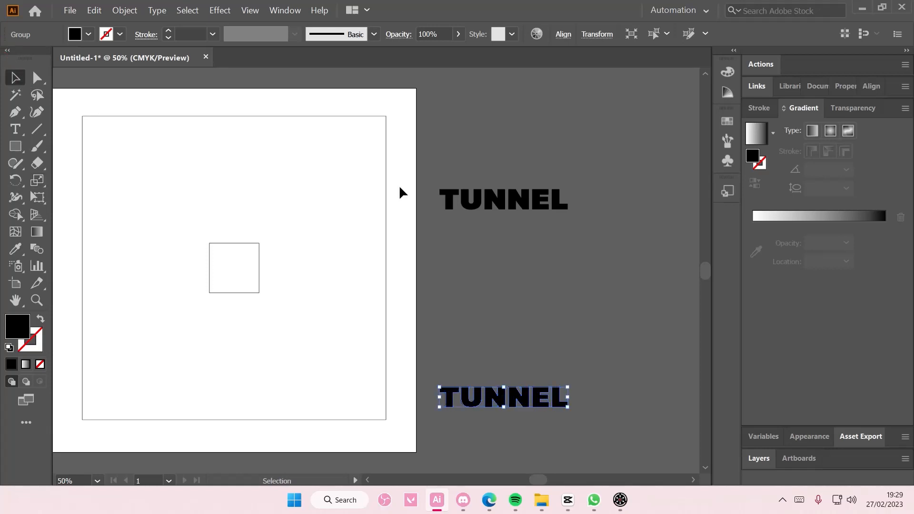
drag(455, 148, 560, 406)
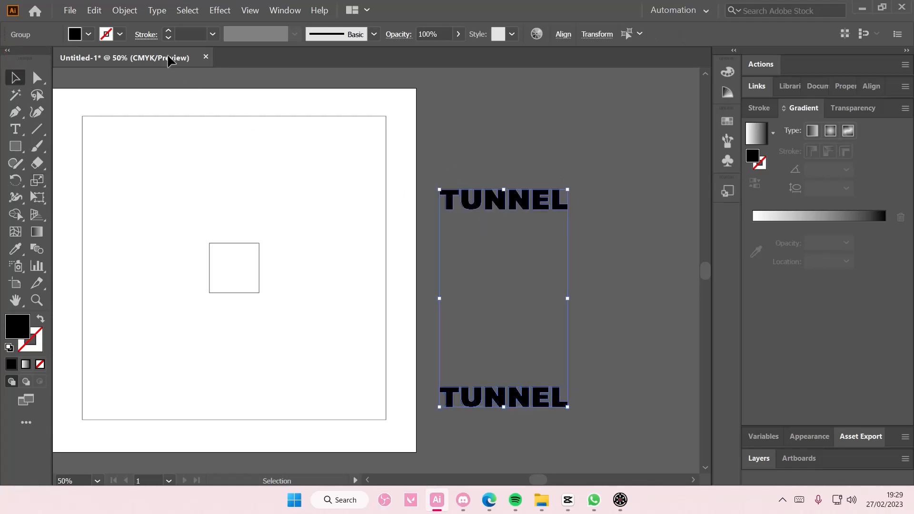
Step: Set the blend spacing to Specified Steps with 8 steps
click(125, 10)
mouse_move(180, 326)
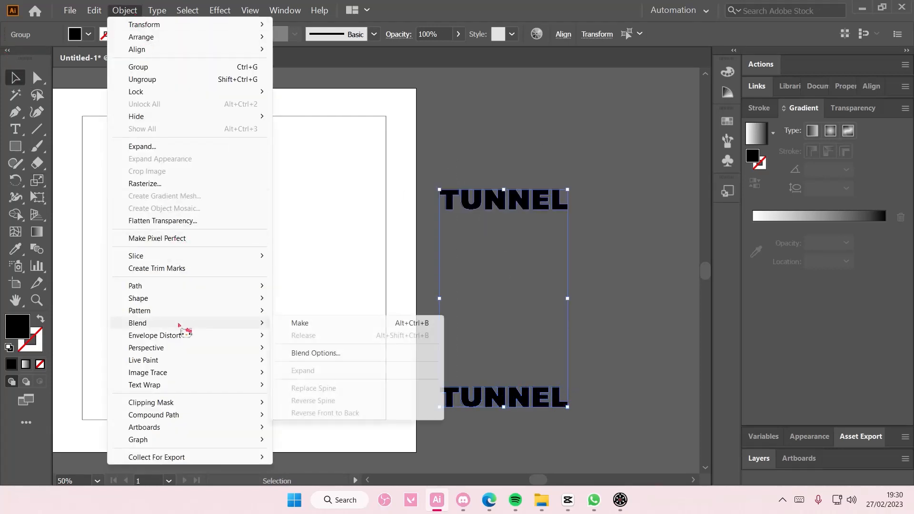
click(351, 355)
click(523, 208)
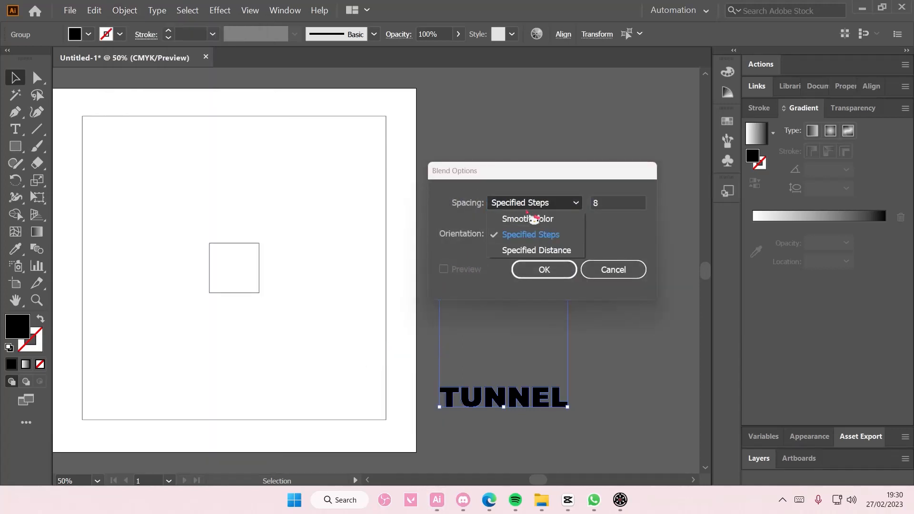
click(541, 235)
click(545, 270)
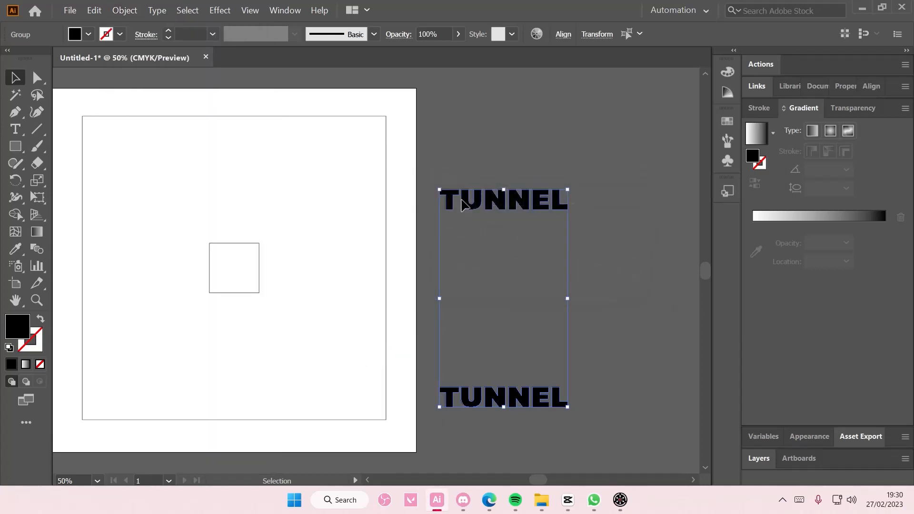
Step: Try blending the upper and lower TUNNEL words with these spacing settings, and undo the blend
click(125, 10)
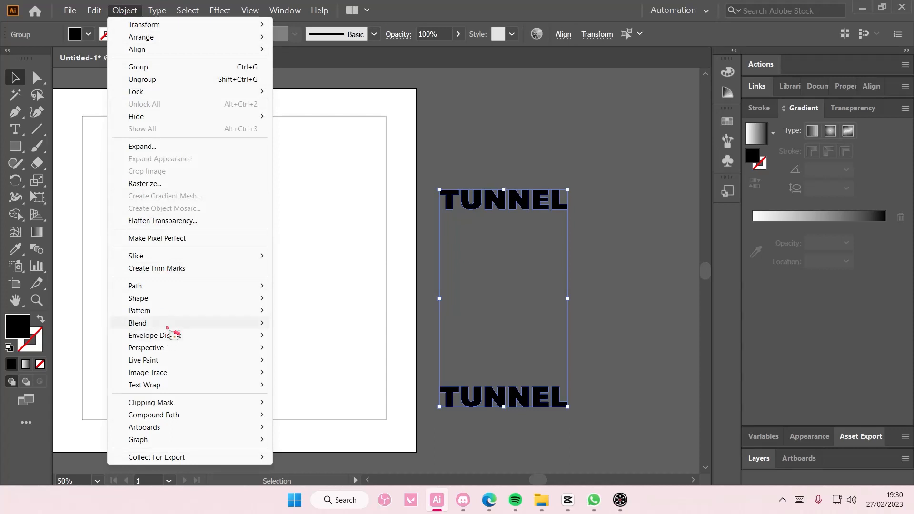
mouse_move(171, 324)
click(300, 323)
click(596, 297)
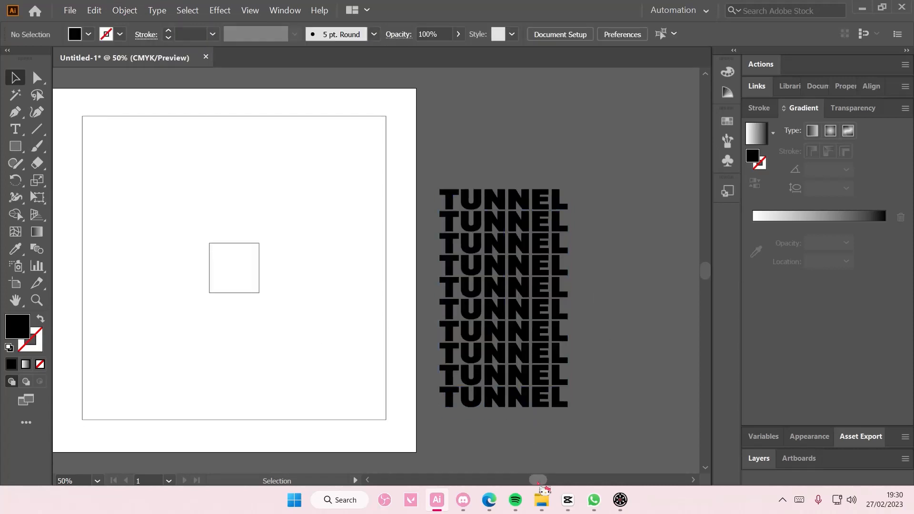
drag(538, 482, 536, 482)
click(577, 304)
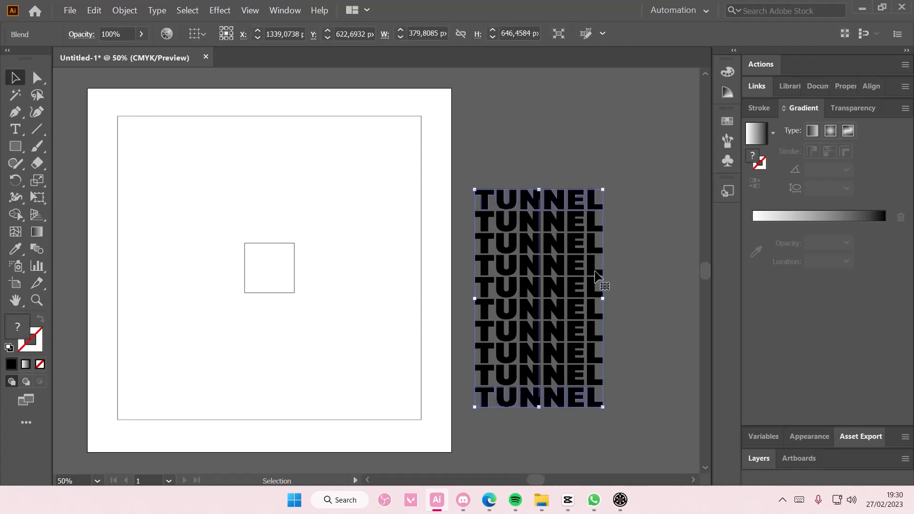
key(ctrl+z)
Step: Set the blend spacing to 7 specified steps and make a blend between the upper and lower TUNNEL words
click(123, 11)
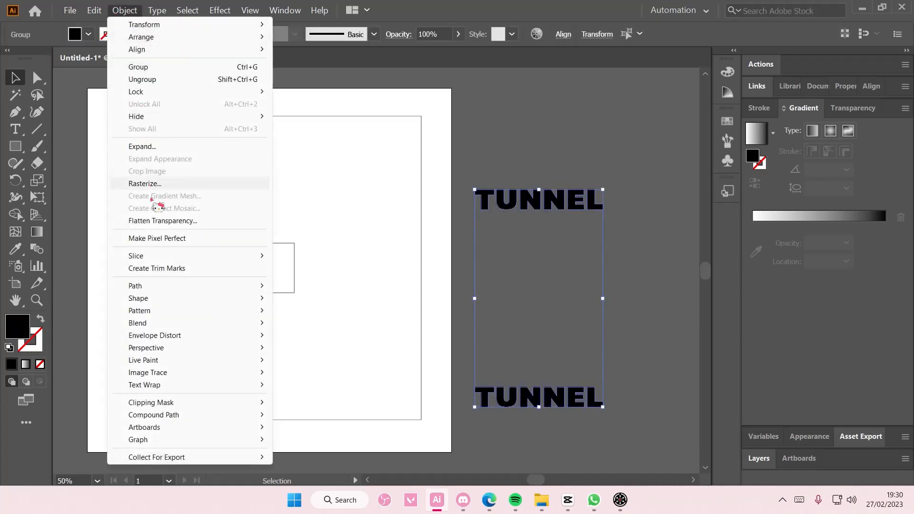
mouse_move(164, 324)
click(329, 351)
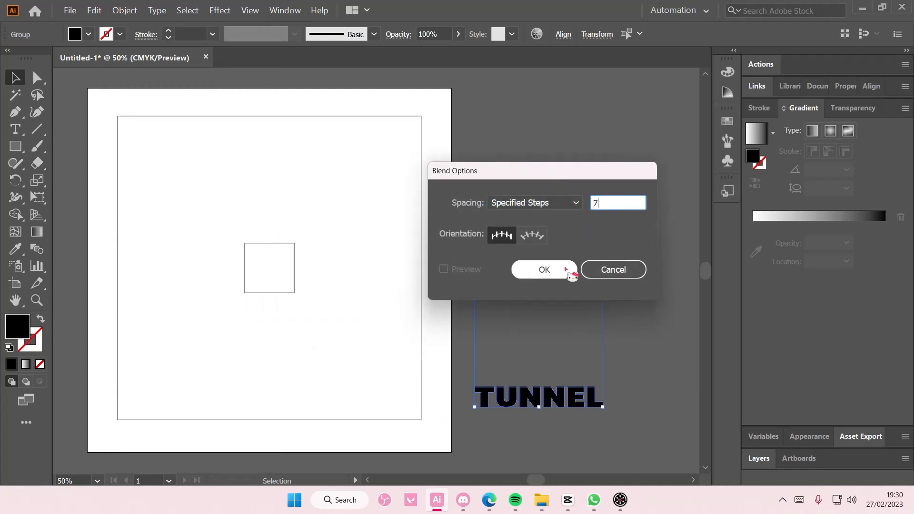
click(567, 270)
click(125, 11)
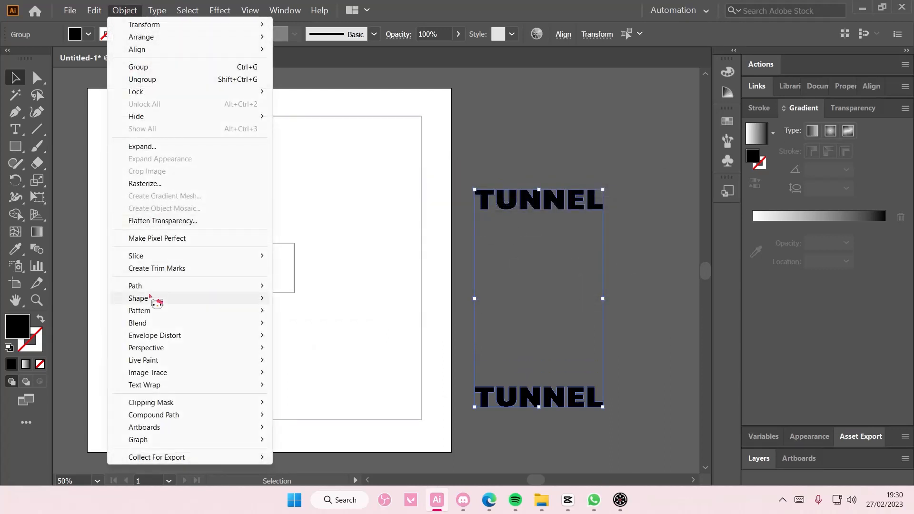
mouse_move(153, 323)
click(304, 327)
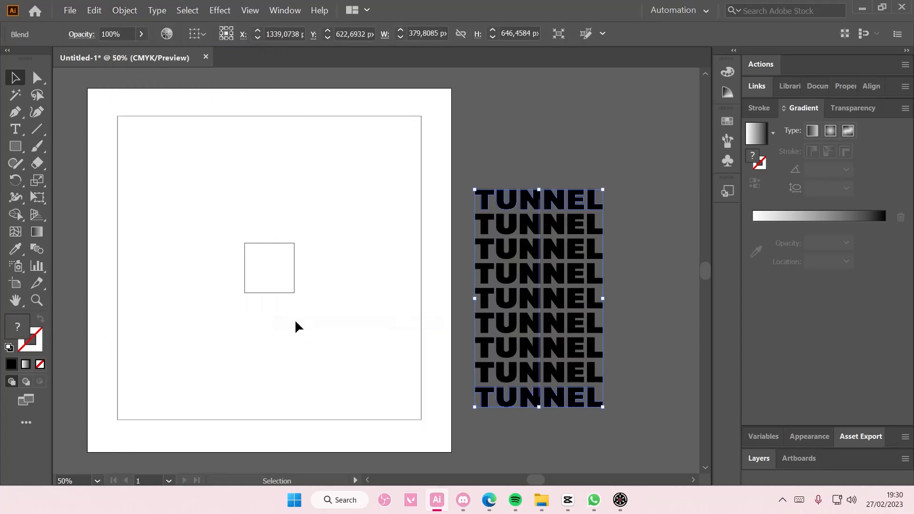
click(644, 279)
Step: Expand the TUNNEL blend into a group of editable outlined words
click(596, 288)
click(129, 11)
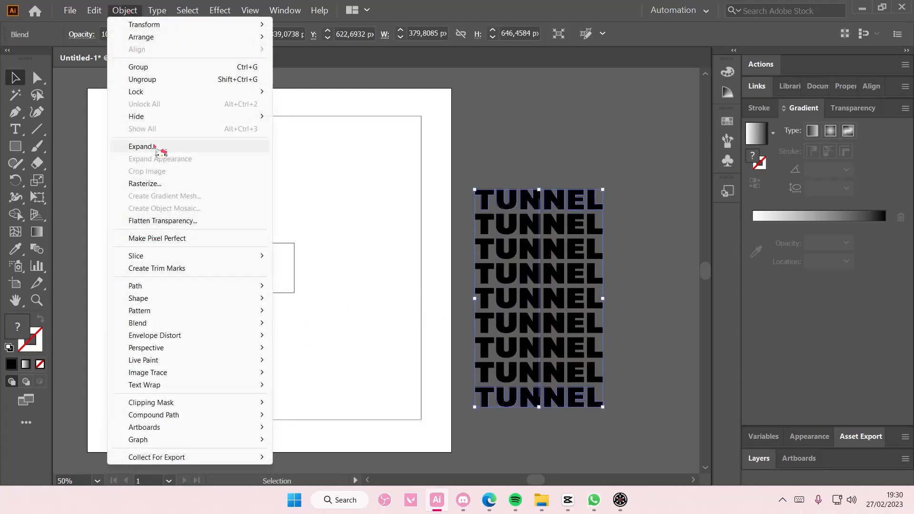
click(197, 151)
click(64, 208)
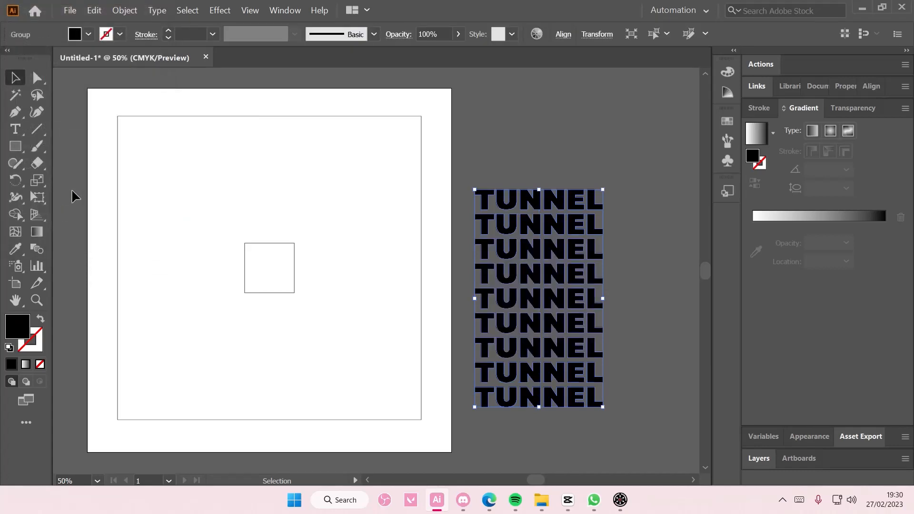
Step: Fill the TUNNEL stack with one linear gradient running vertically from white at the top word to black at the bottom word
click(26, 365)
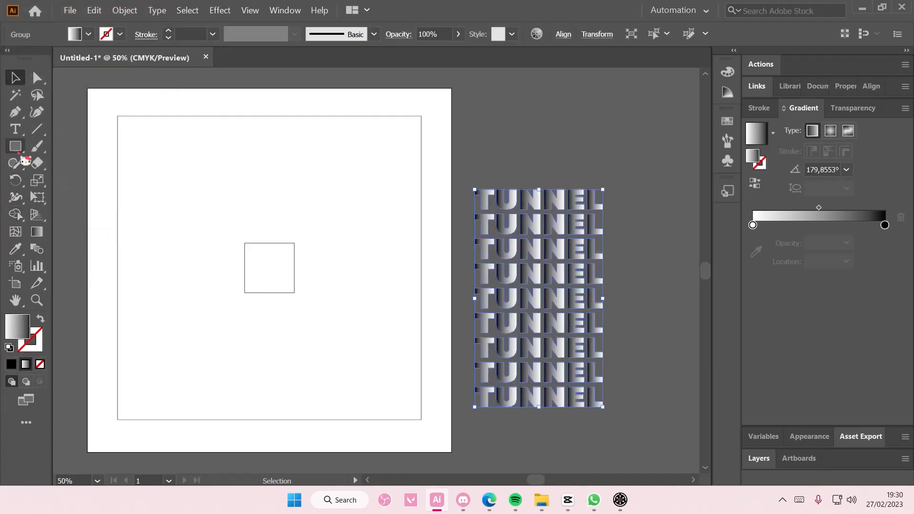
click(37, 232)
drag(538, 193, 535, 283)
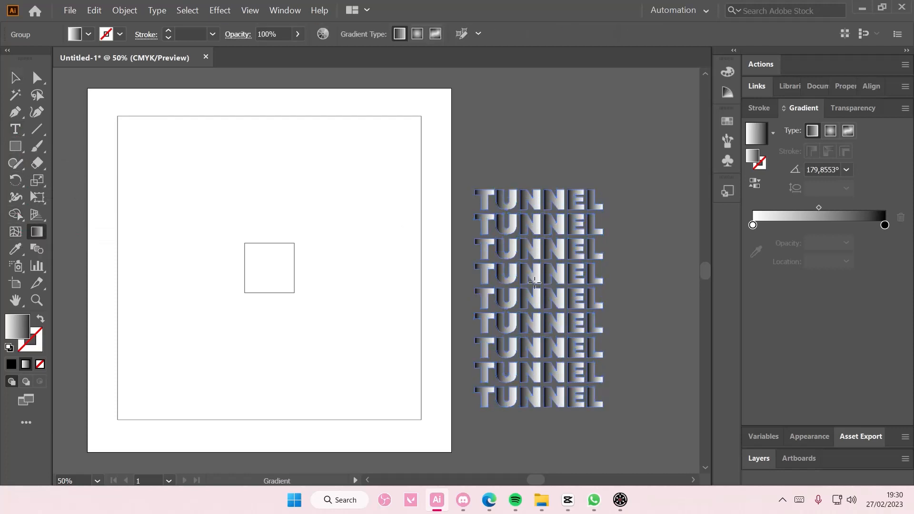
drag(537, 395, 537, 396)
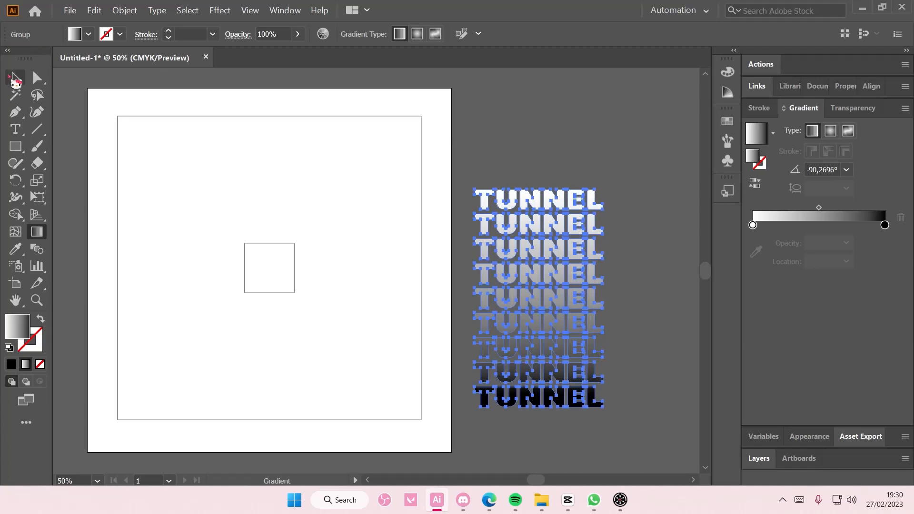
click(14, 77)
click(568, 150)
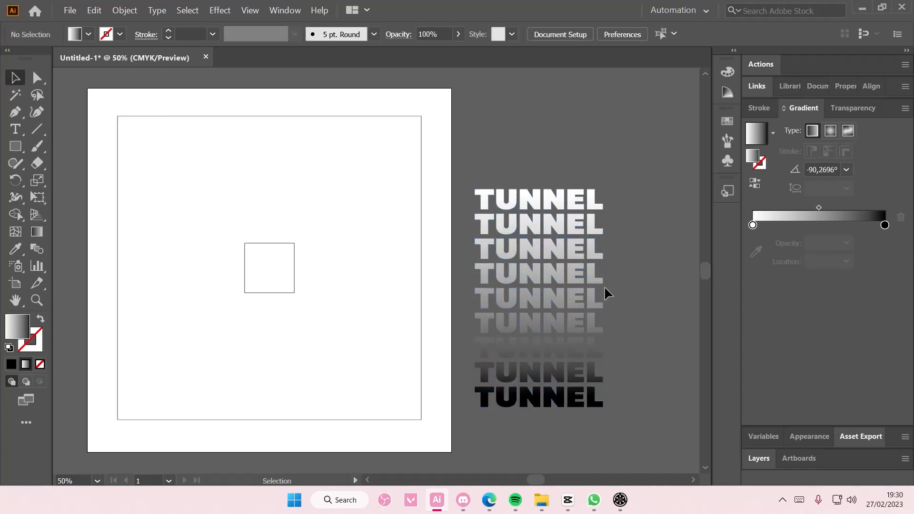
Step: Move the gradient TUNNEL stack onto the artboard so its top edge meets the large square's top edge
drag(598, 286, 578, 273)
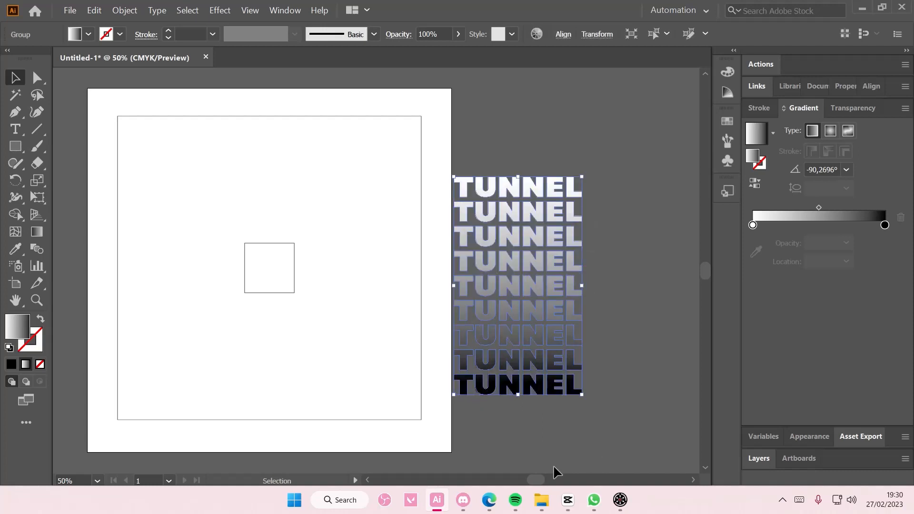
drag(545, 480, 543, 480)
drag(583, 284, 336, 221)
key(Down)
key(Down)
key(Down)
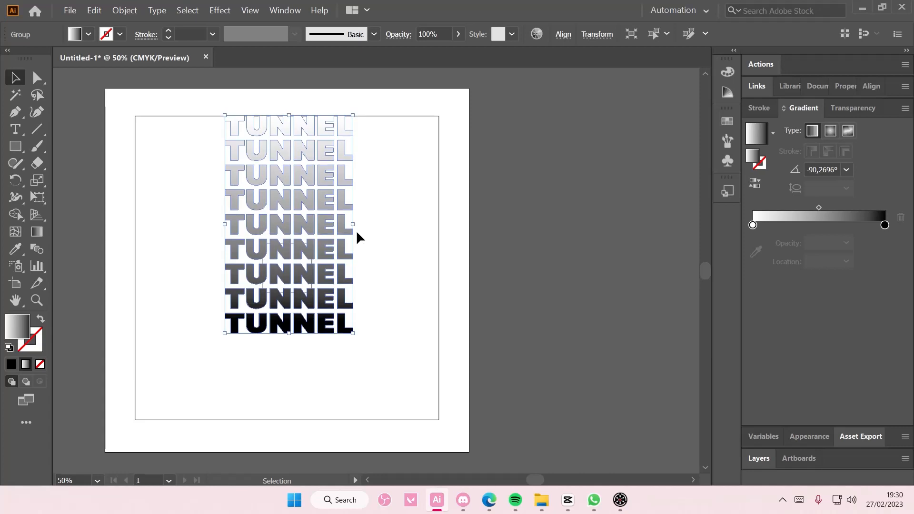
Step: Stretch the TUNNEL stack to the large square's full width and squash its bottom edge up to the small square's top edge
drag(354, 226, 440, 225)
drag(225, 226, 136, 233)
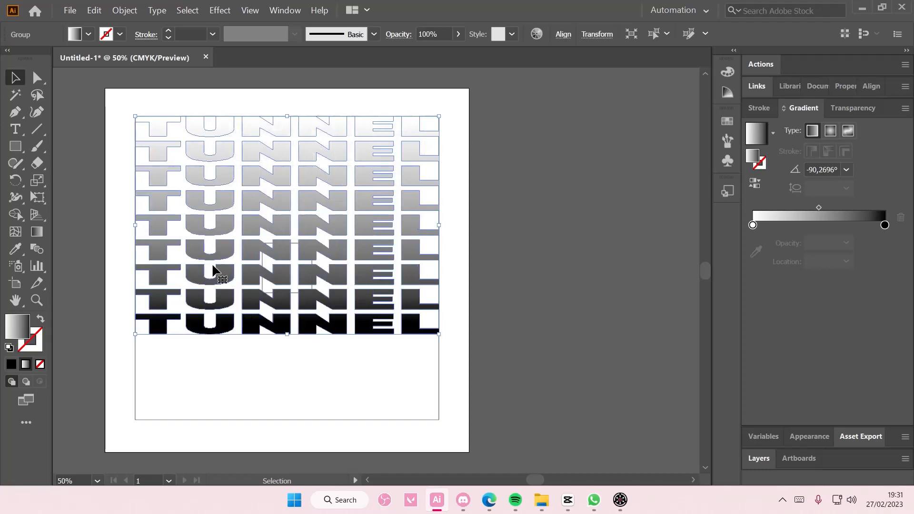
drag(288, 334, 286, 243)
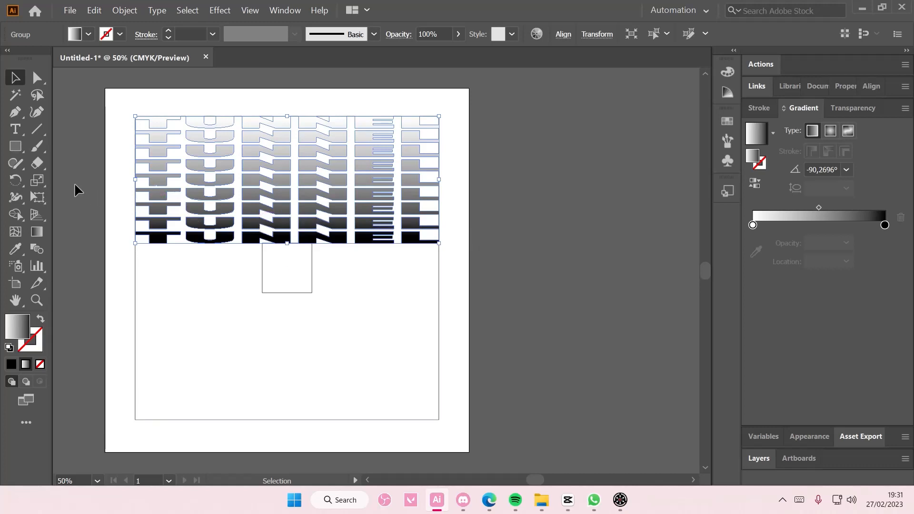
Step: Perspective-distort the TUNNEL stack with Free Transform so its bottom corners meet the small square's top corners, and deselect it
click(43, 205)
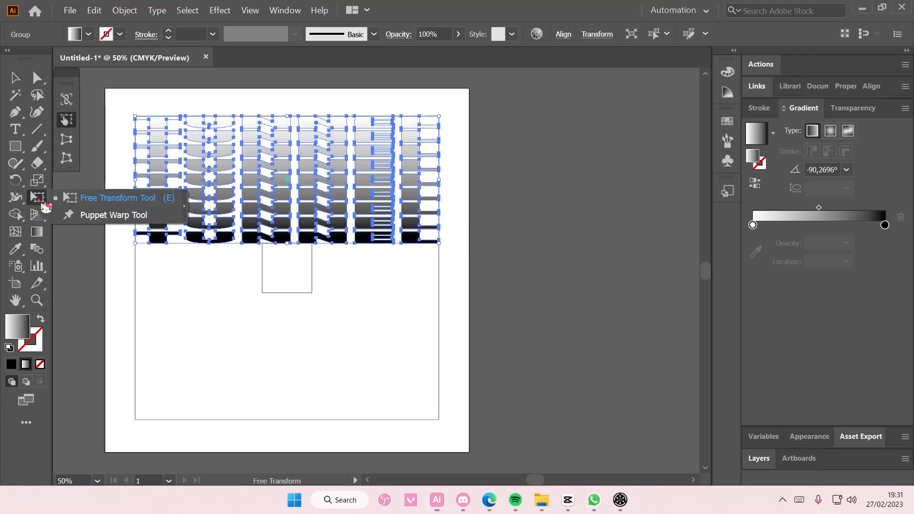
click(71, 140)
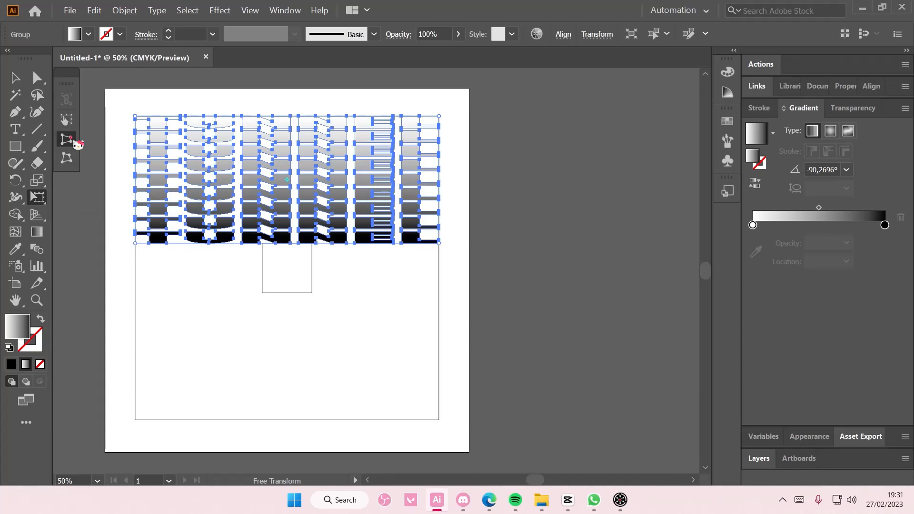
drag(137, 246, 264, 247)
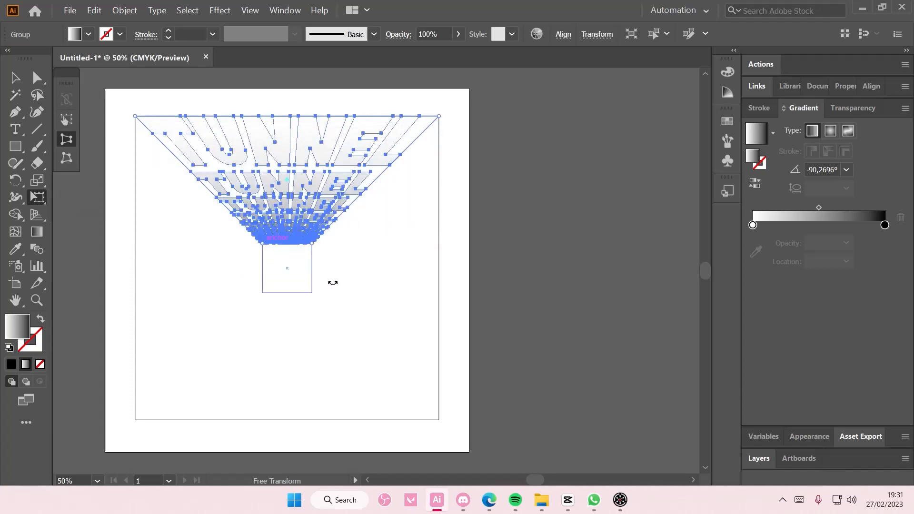
click(14, 77)
click(110, 119)
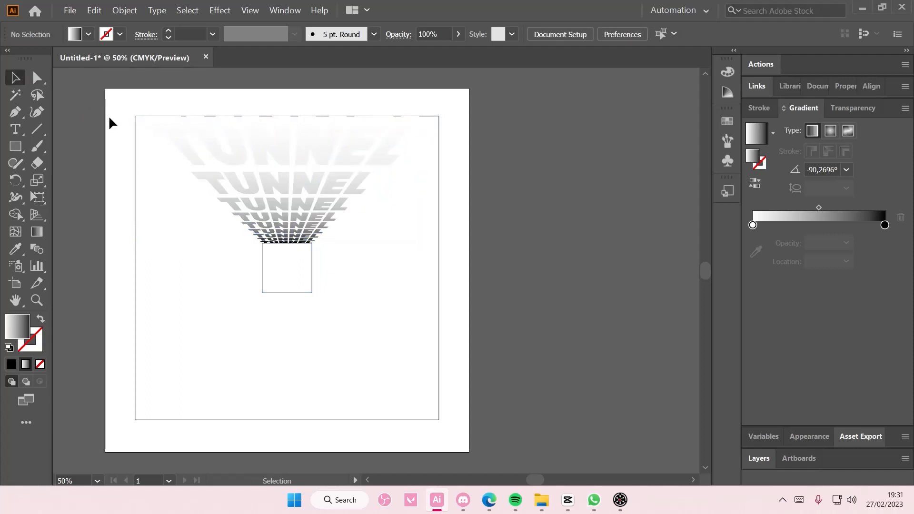
Step: Try to stretch the TUNNEL stack sideways to the large square's right edge, and undo the change
click(256, 159)
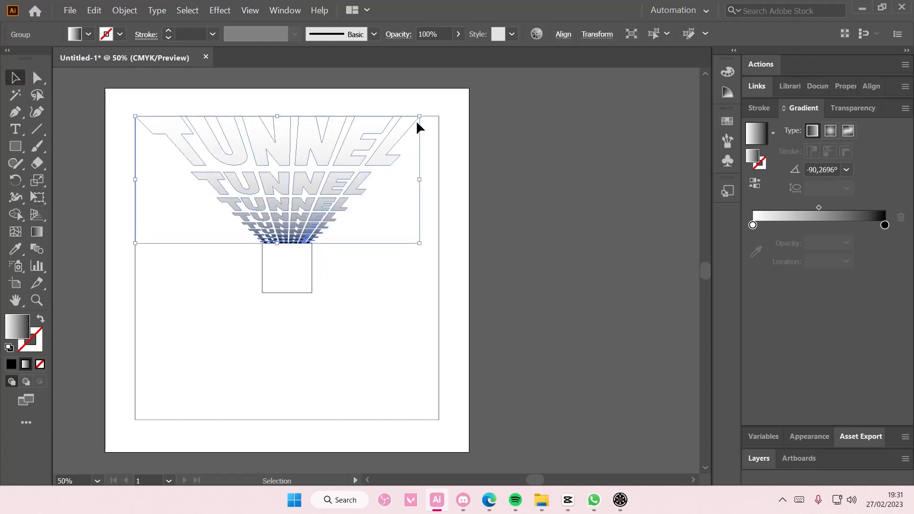
drag(419, 177, 442, 183)
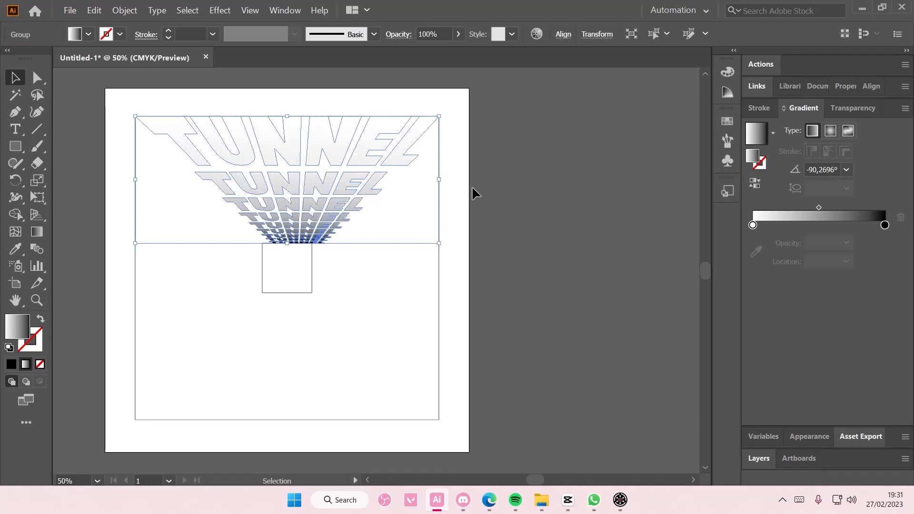
click(502, 201)
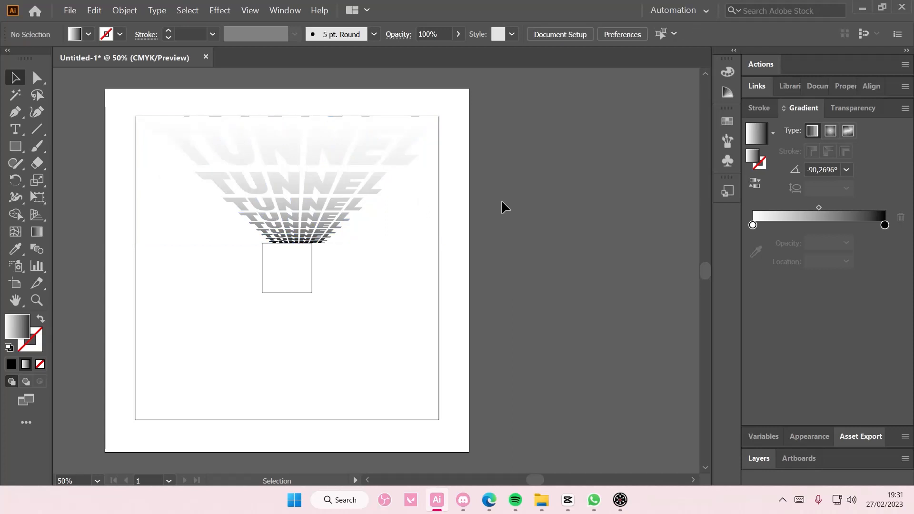
key(ctrl+z)
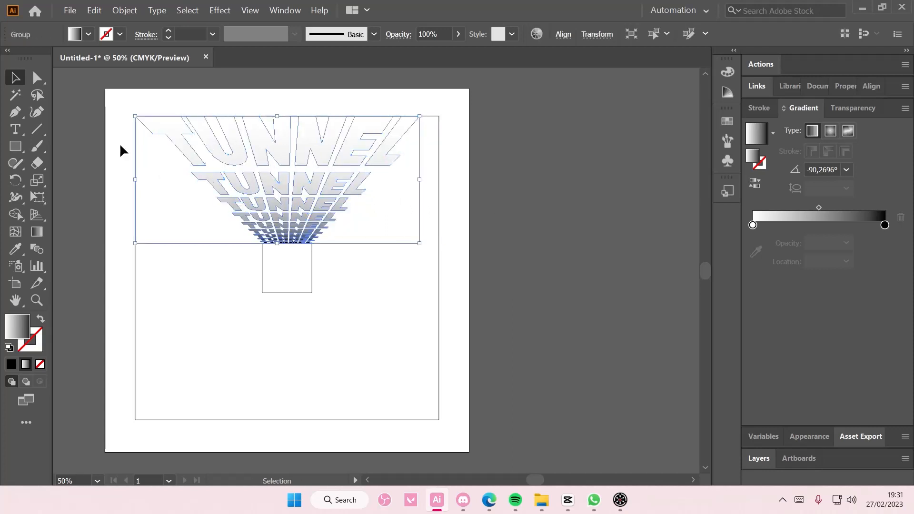
Step: Try to widen the TUNNEL stack's top edge with the Free Transform perspective distort, undo it and deselect the stack
click(38, 197)
click(68, 139)
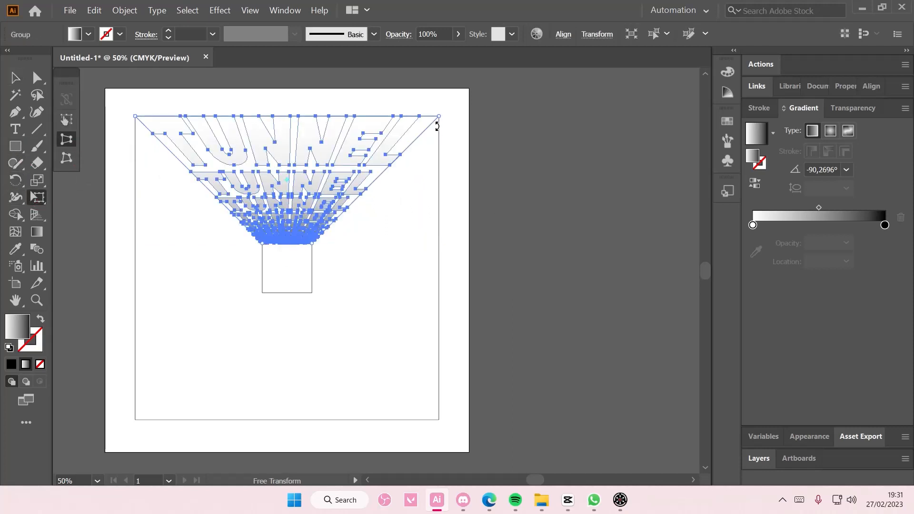
drag(439, 117, 458, 128)
key(ctrl+z)
click(25, 82)
click(477, 129)
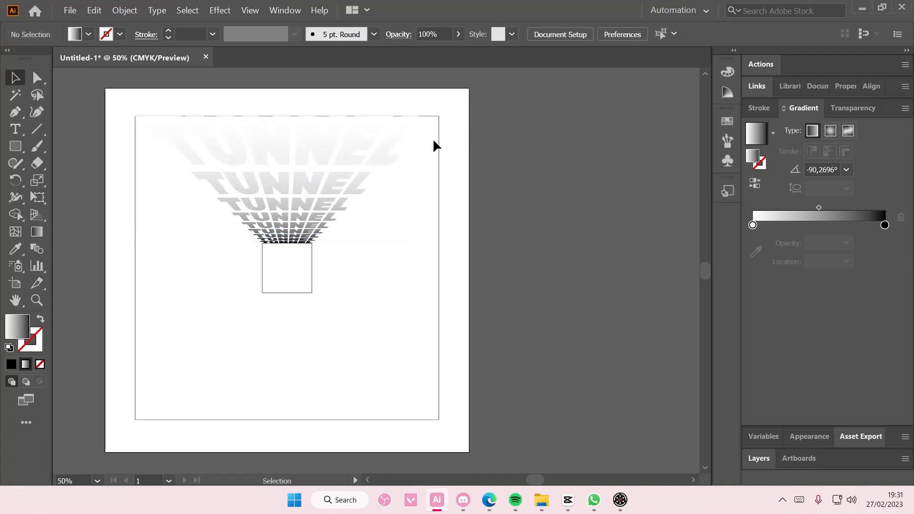
Step: Paste a copy of the top TUNNEL stack and rotate it 90° clockwise
click(375, 139)
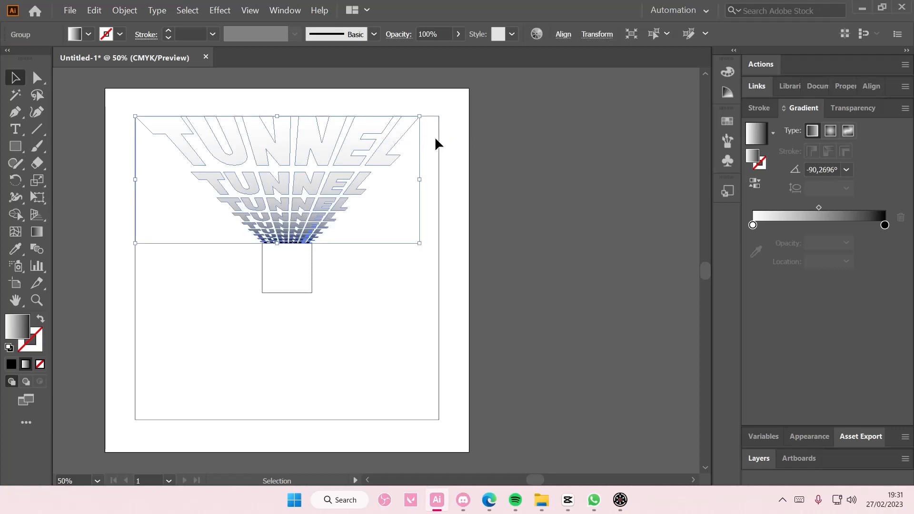
key(ctrl+c)
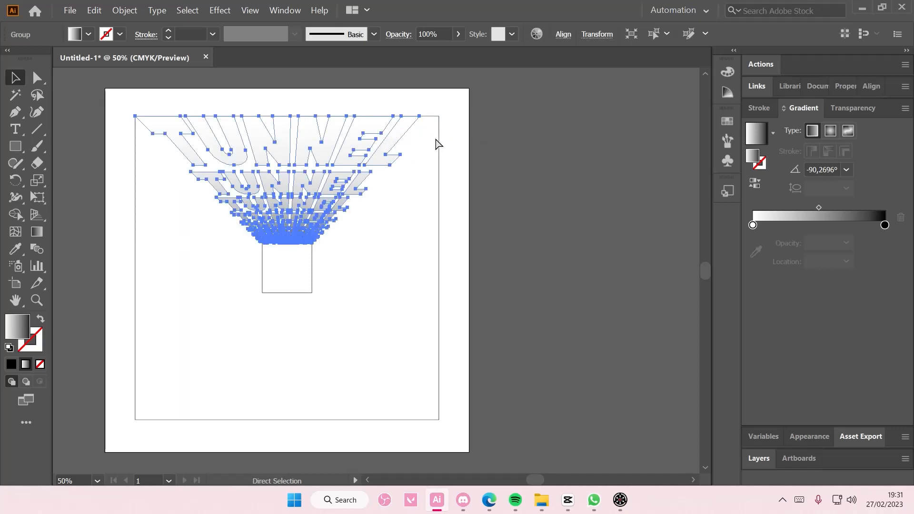
drag(389, 147, 410, 195)
key(ctrl+z)
key(ctrl+v)
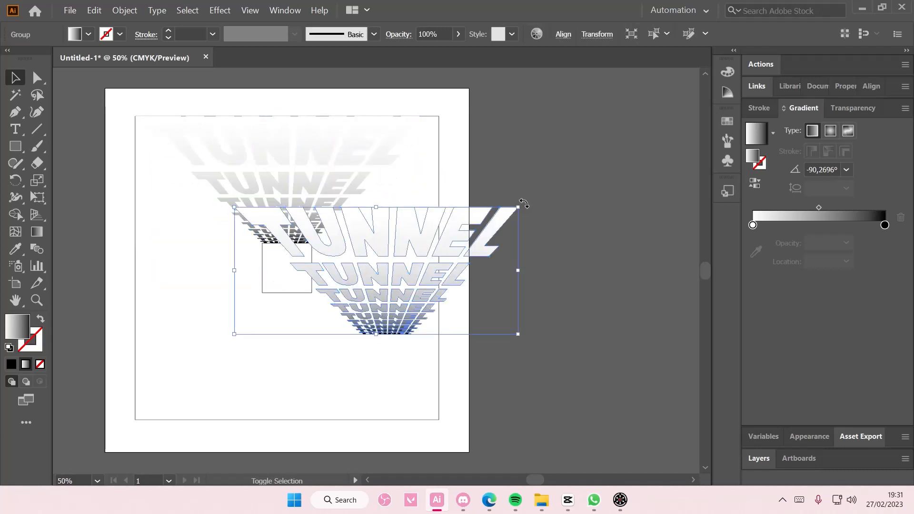
drag(524, 204, 433, 339)
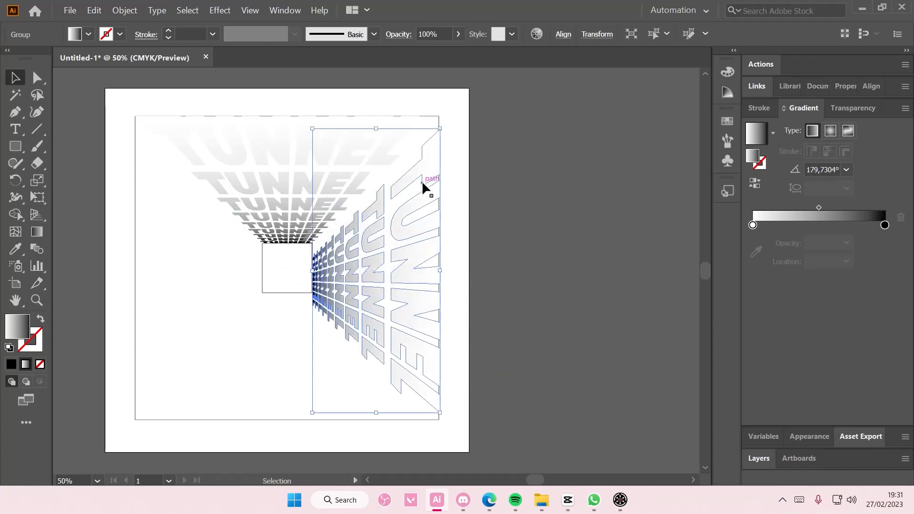
Step: Fit the rotated TUNNEL copy between the two squares' right edges, with its upper corner level with the large square's top edge
drag(422, 181, 422, 167)
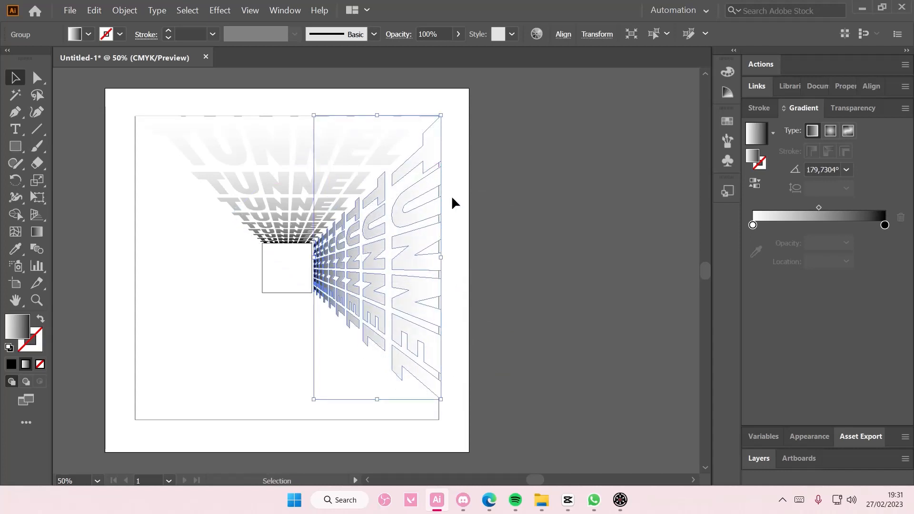
key(Left)
key(Left)
key(Left)
key(Down)
key(Down)
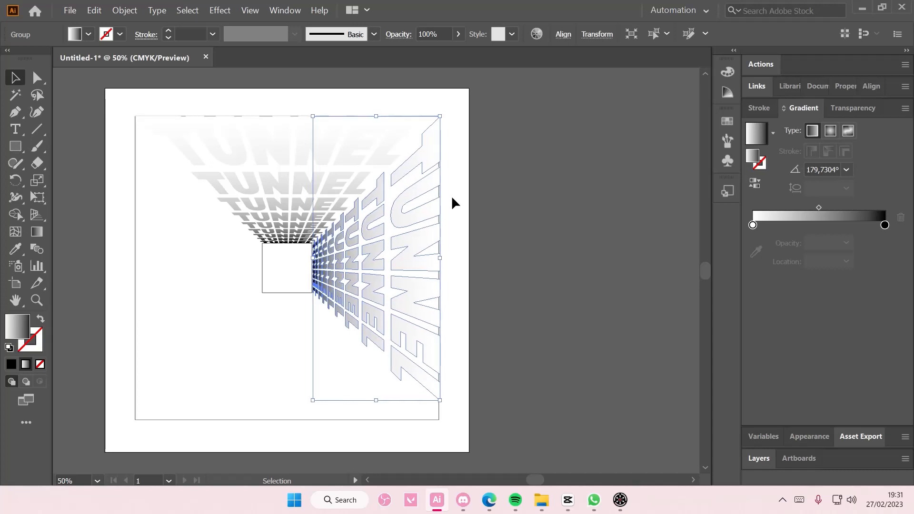
click(483, 210)
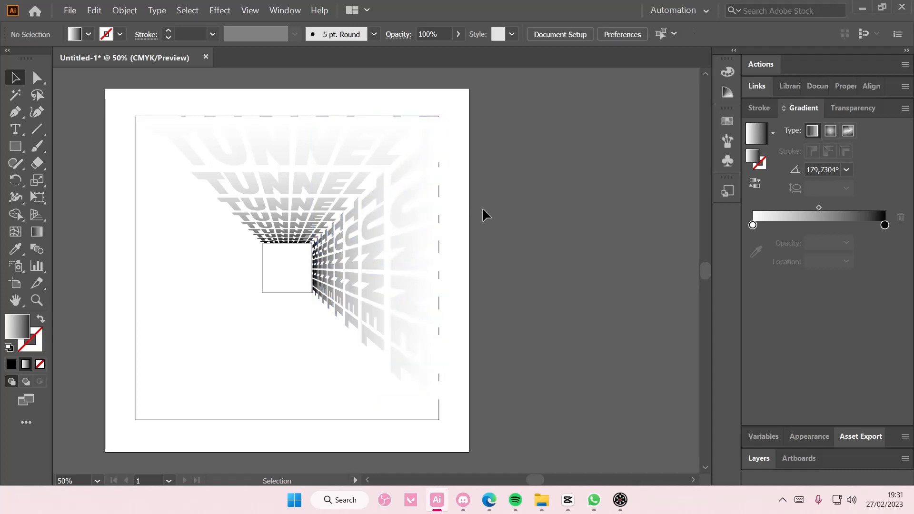
Step: Paste another copy of the TUNNEL stack, rotate it 180° and place it between the two squares' bottom edges
click(328, 176)
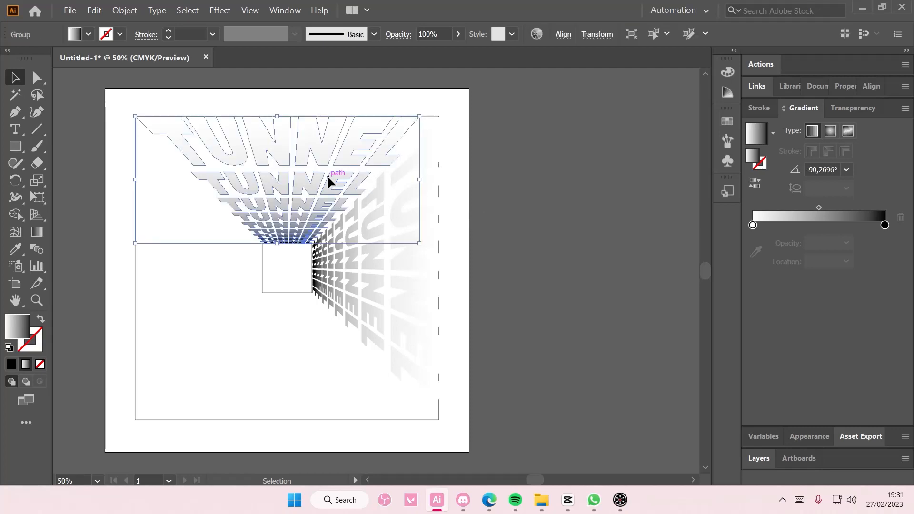
key(ctrl+v)
drag(523, 202, 248, 336)
drag(342, 304, 262, 390)
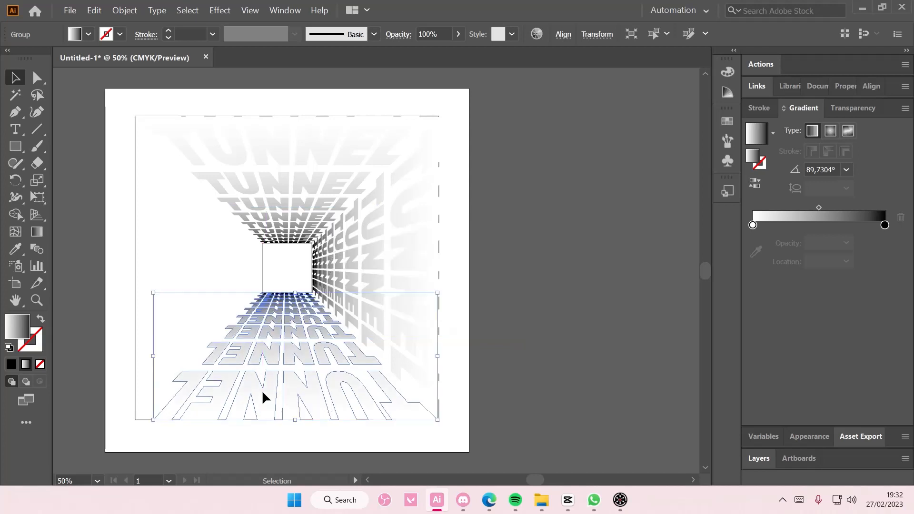
click(479, 366)
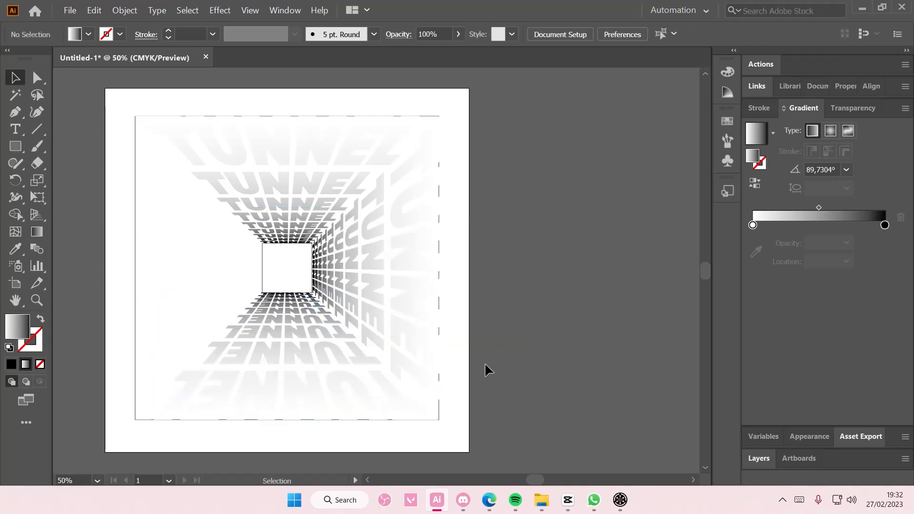
Step: Paste a copy of the right-hand TUNNEL stack and reflect it across the vertical axis
click(393, 282)
key(ctrl+v)
right_click(394, 280)
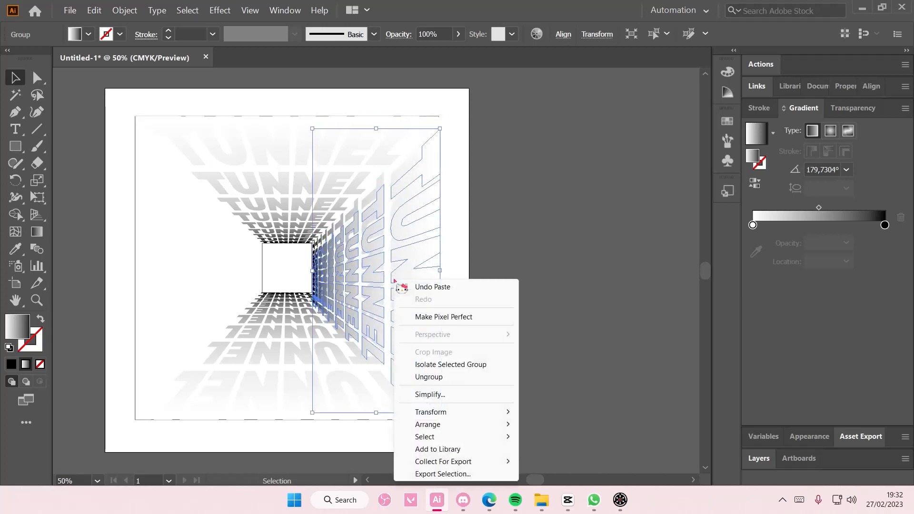
mouse_move(449, 412)
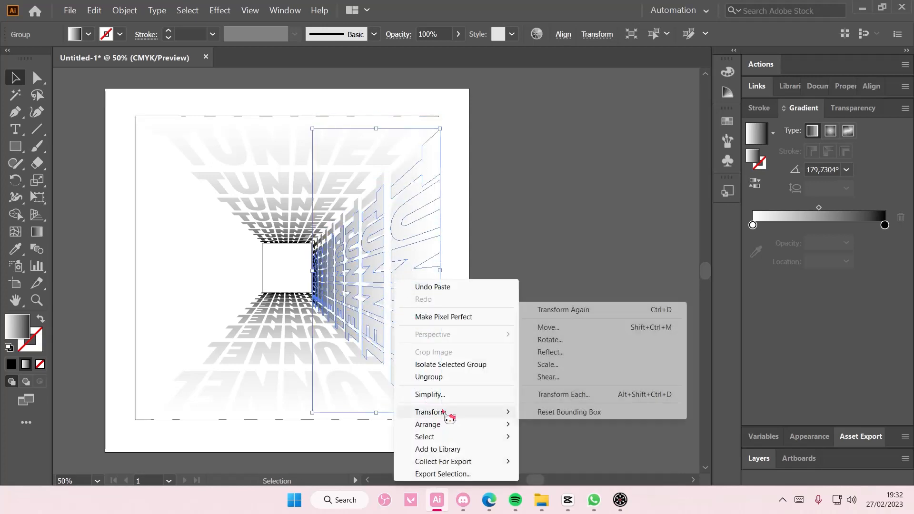
click(548, 353)
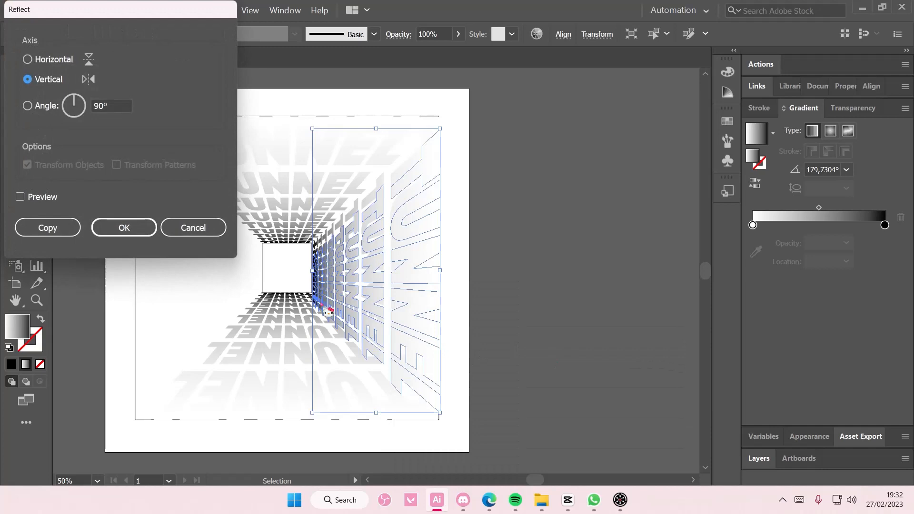
click(143, 232)
Step: Move the reflected TUNNEL copy between the two squares' left edges and deselect it
drag(363, 261, 185, 261)
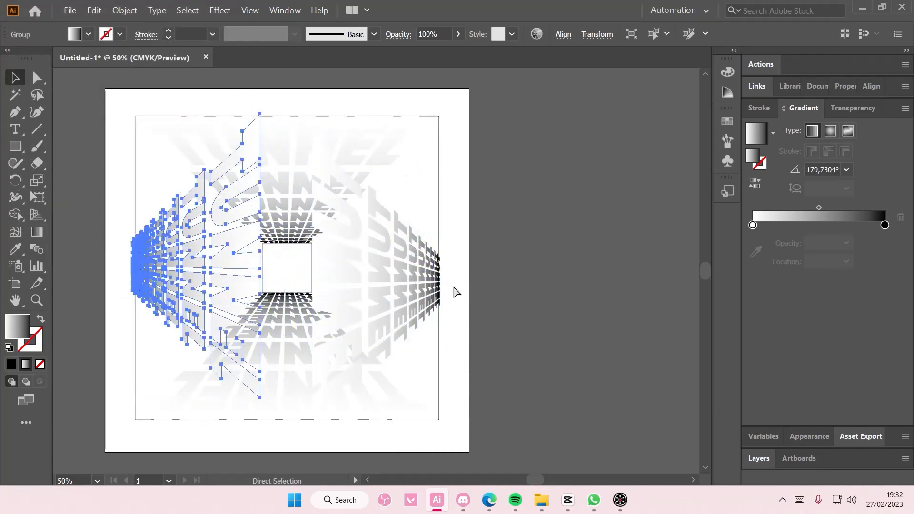
key(ctrl+z)
drag(345, 360, 162, 344)
drag(162, 344, 162, 342)
click(538, 332)
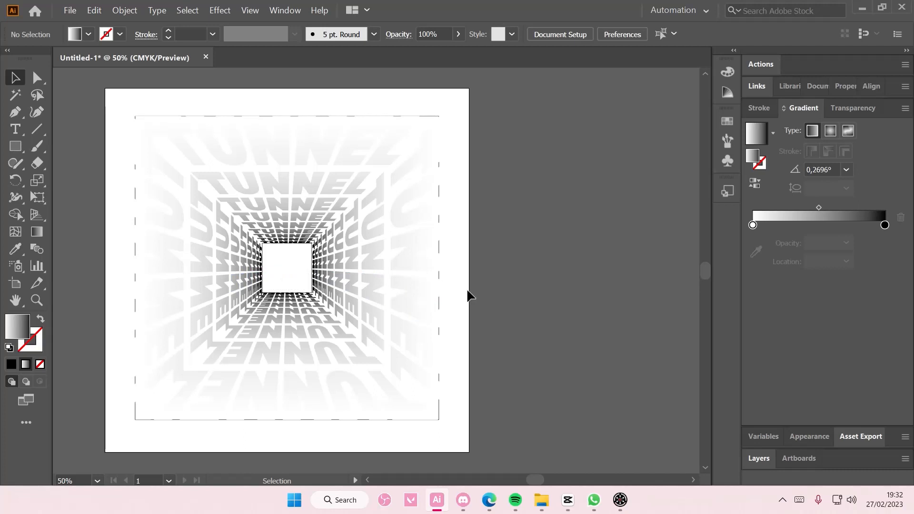
Step: Nudge the left TUNNEL stack up until its upper corner is level with the large square's top edge, and deselect it
click(197, 234)
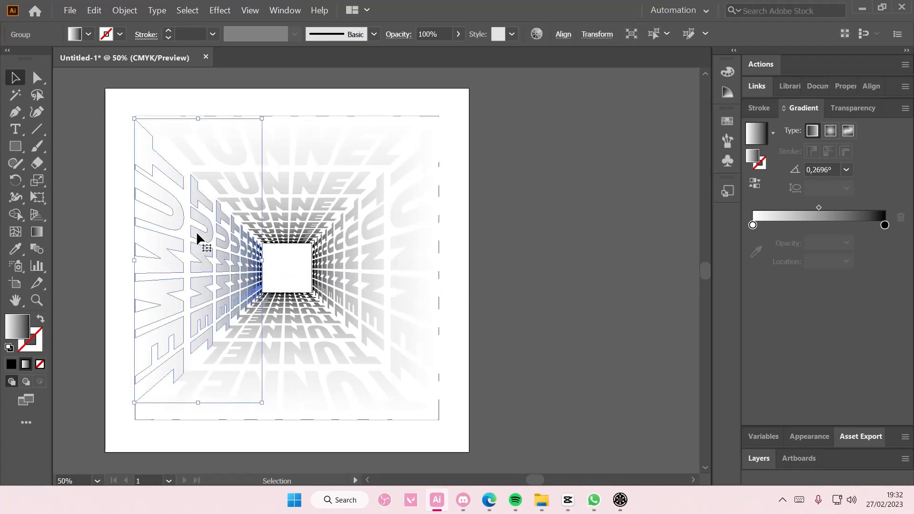
key(Up)
key(Up)
key(Up)
key(Up)
key(Up)
key(Up)
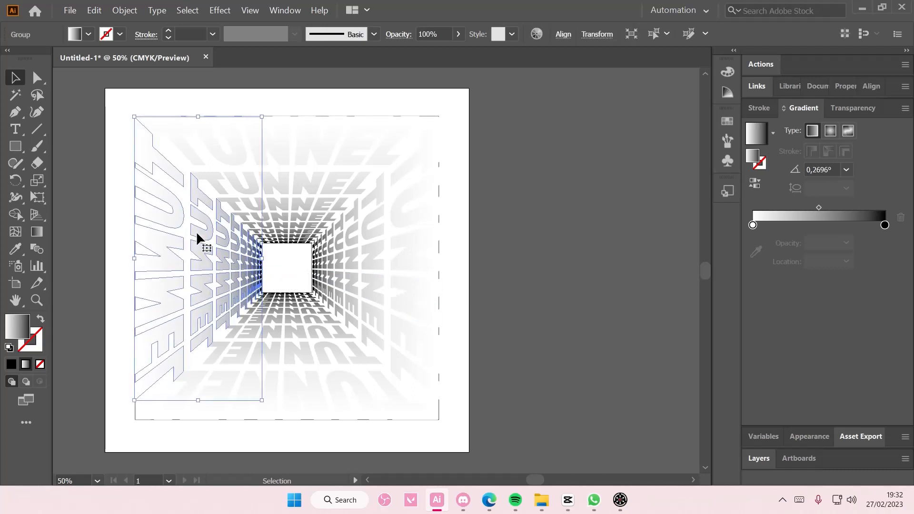
key(Up)
click(551, 267)
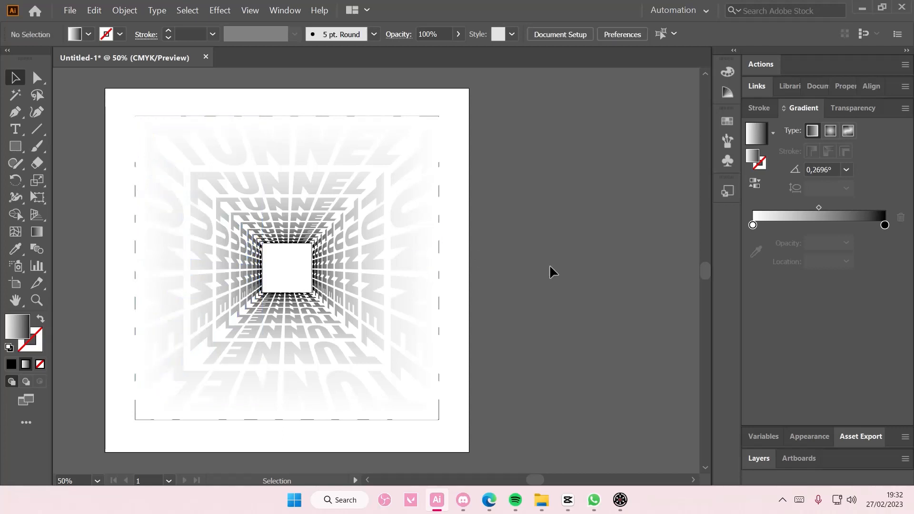
Step: Delete the large guide square around the tunnel, keeping all four TUNNEL stacks
click(439, 416)
key(Delete)
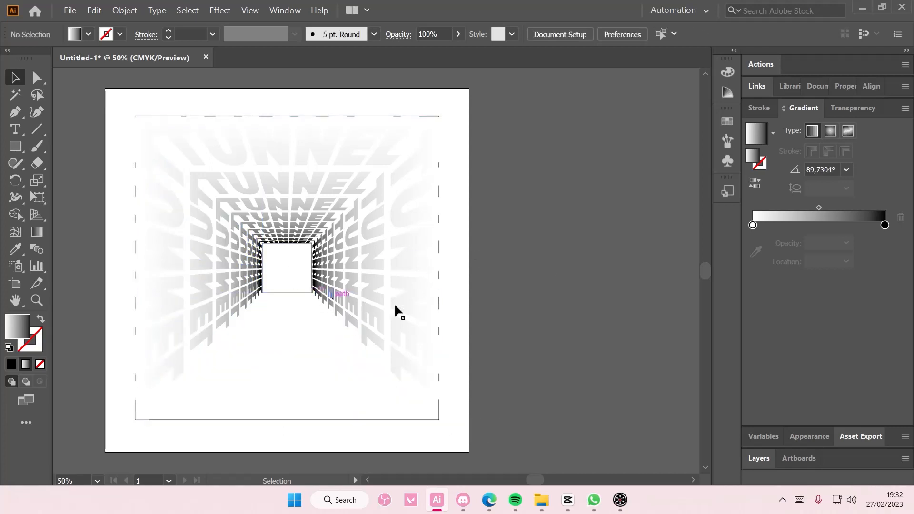
key(ctrl+z)
click(439, 418)
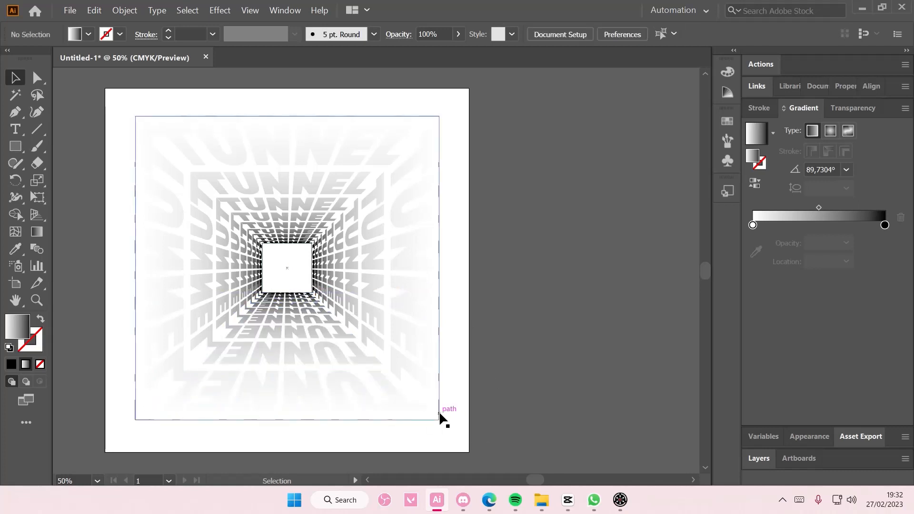
Step: Delete the small guide square at the centre of the tunnel
click(298, 277)
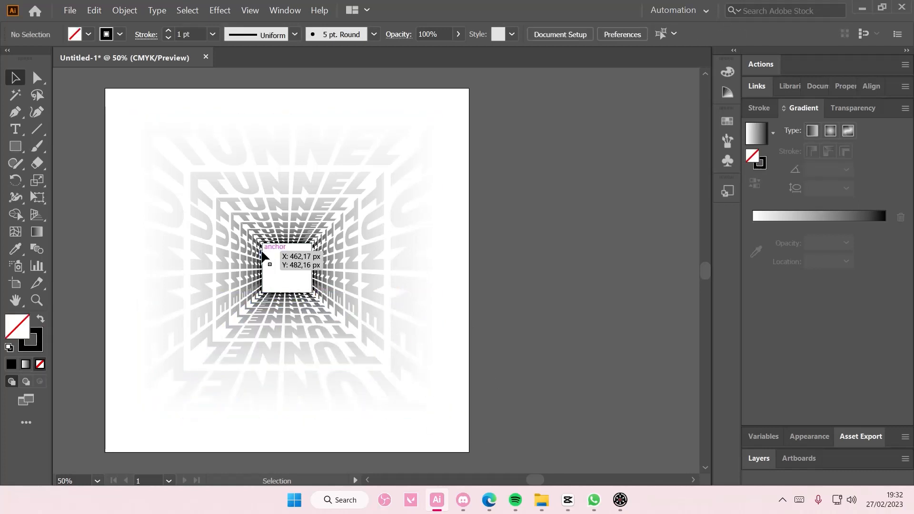
click(262, 252)
click(295, 255)
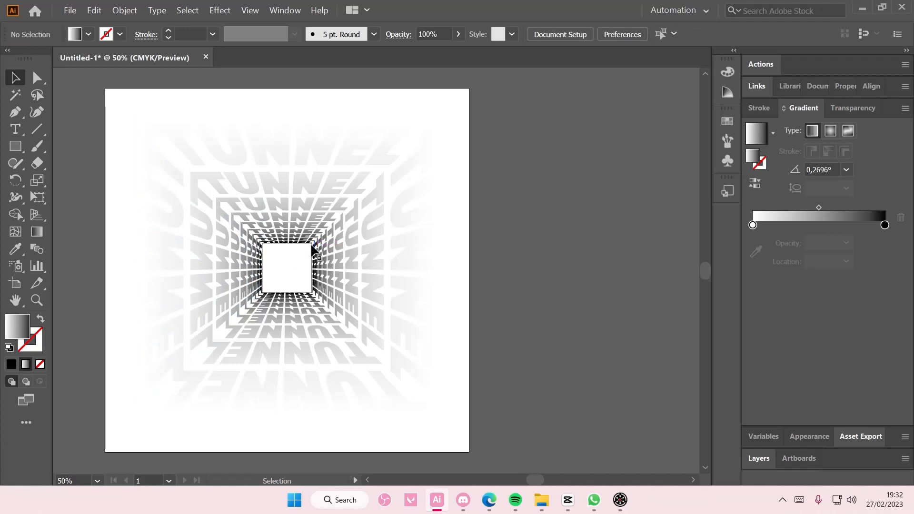
drag(312, 246, 308, 267)
key(ctrl+equal)
key(ctrl+equal)
key(ctrl+equal)
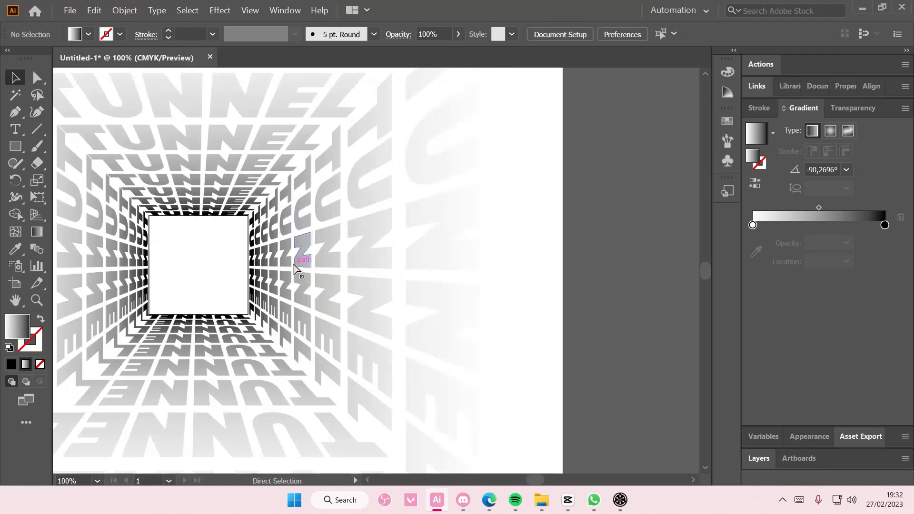
click(185, 205)
key(Delete)
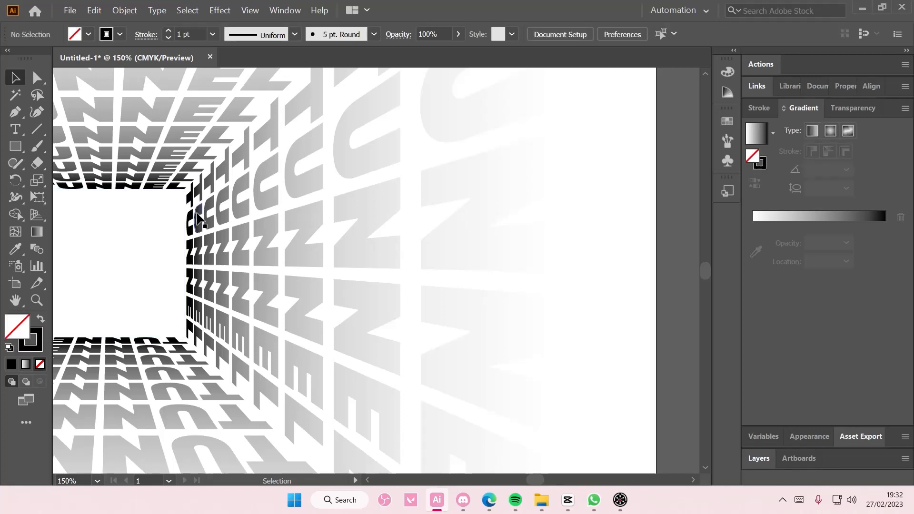
click(197, 214)
click(161, 231)
key(ctrl+minus)
key(ctrl+minus)
key(ctrl+minus)
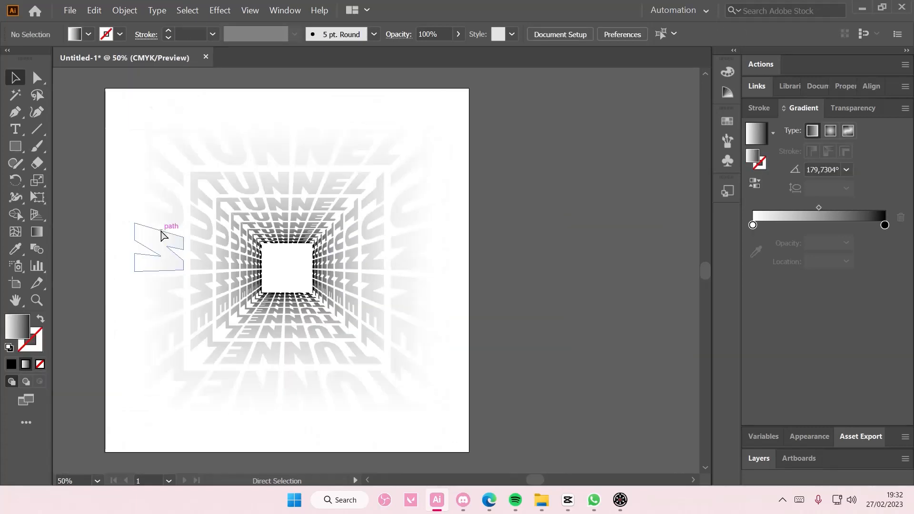
Step: Draw a rectangle with a solid black fill and no stroke covering the whole artboard
click(21, 150)
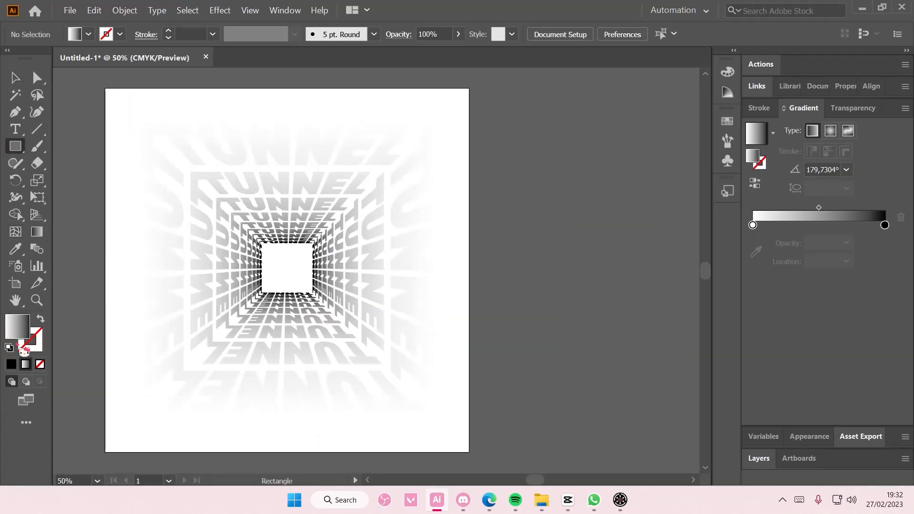
click(11, 364)
drag(99, 86, 469, 452)
Step: Send the black rectangle to the back, behind the four TUNNEL stacks
click(15, 78)
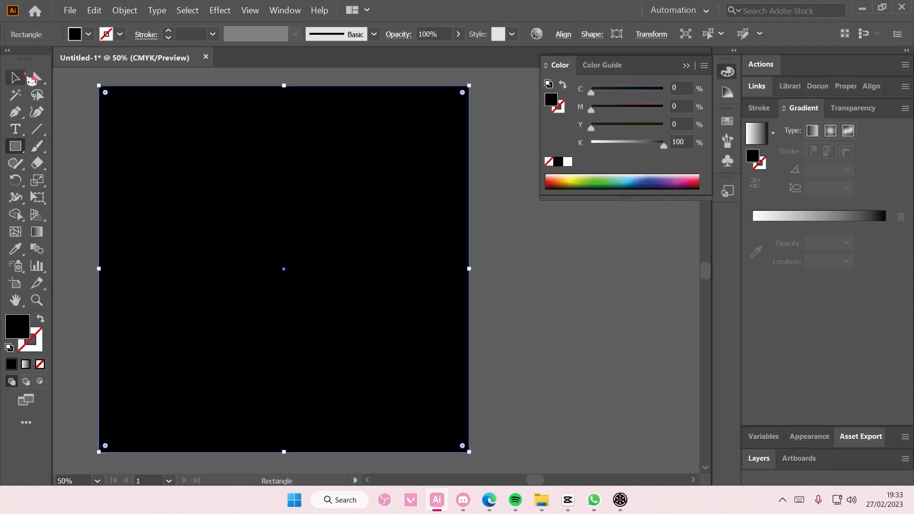
right_click(249, 210)
mouse_move(314, 403)
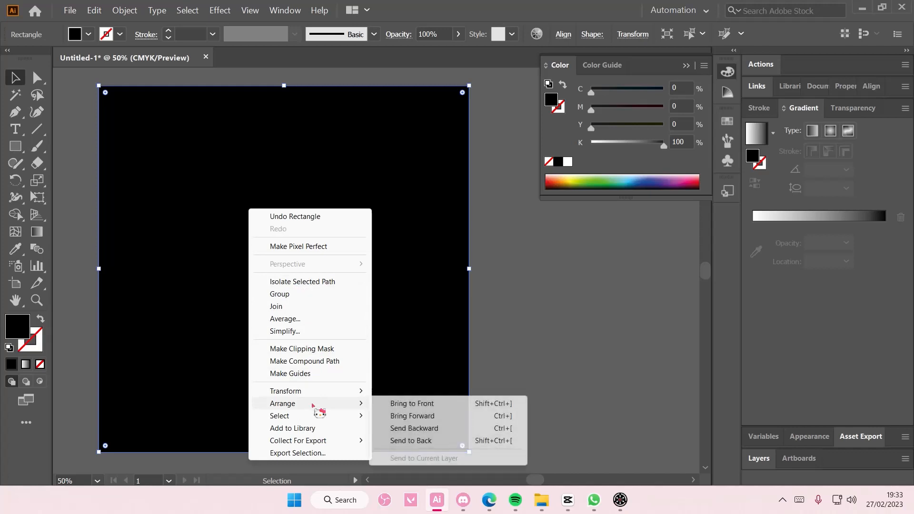
click(453, 440)
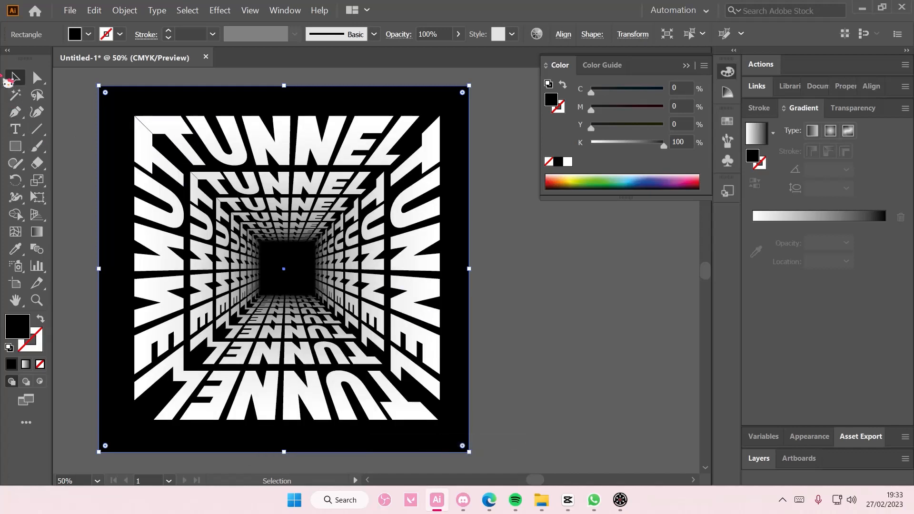
Step: Reflect the tunnel's right-hand TUNNEL stack across the vertical axis and rotate it 180° so its narrow end faces the centre
click(521, 237)
scroll(518, 294, up, 1)
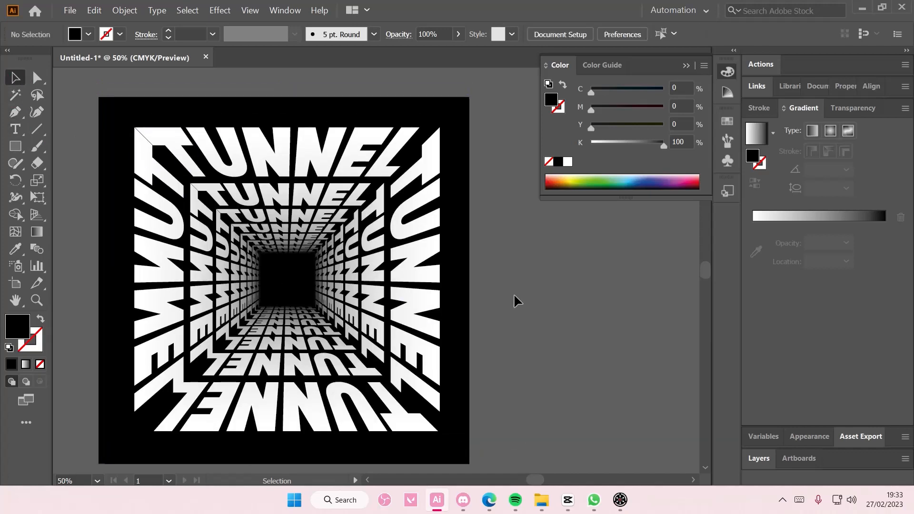
scroll(517, 301, down, 1)
scroll(517, 301, down, 2)
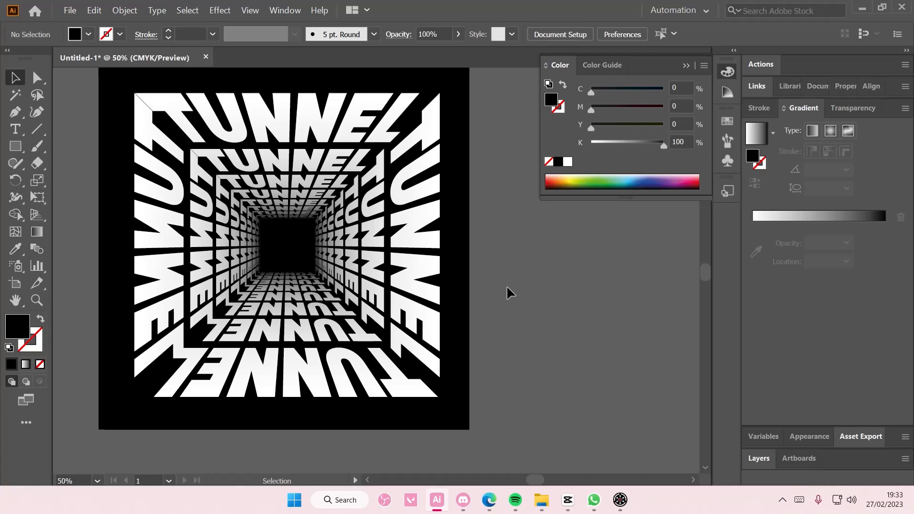
click(434, 238)
right_click(433, 237)
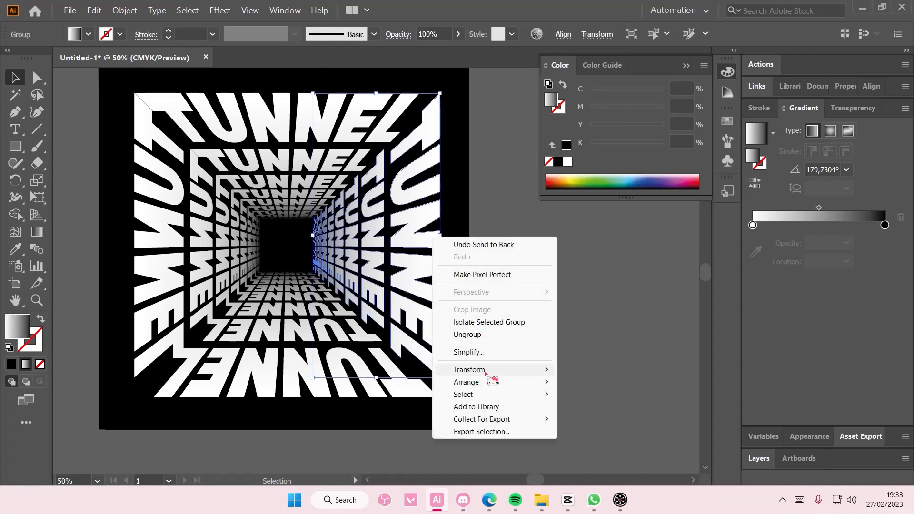
mouse_move(521, 379)
click(622, 413)
key(Return)
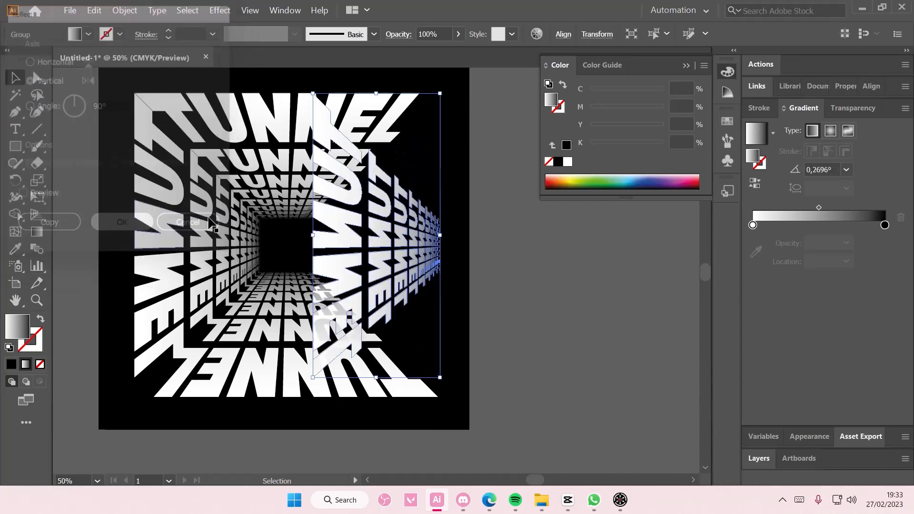
drag(441, 93, 324, 296)
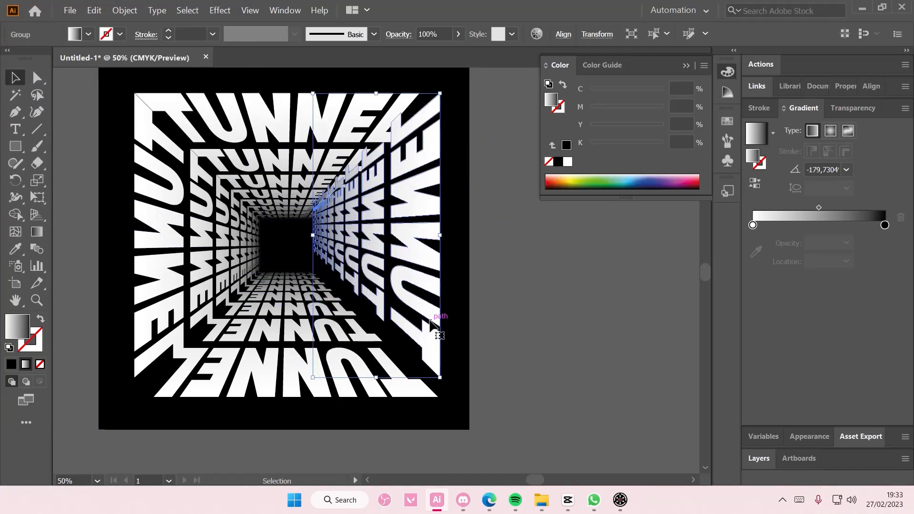
Step: Nudge the flipped right-hand stack down and slightly left until its lower corner lines up with the bottom TUNNEL stack's outer corner
key(Down)
key(Down)
key(Down)
key(Down)
key(Down)
key(Down)
key(Down)
key(Down)
key(Down)
key(Down)
key(Down)
key(Down)
key(Down)
key(Down)
key(Down)
key(Down)
key(Down)
key(Down)
key(Down)
key(Down)
key(Down)
key(Down)
key(Down)
key(Down)
key(Down)
key(Down)
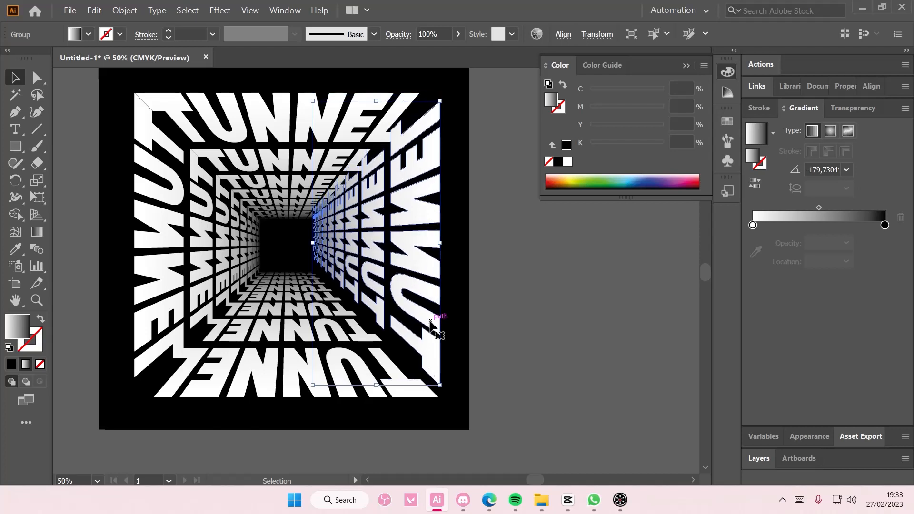
key(Left)
key(Left)
key(Left)
key(Left)
key(Left)
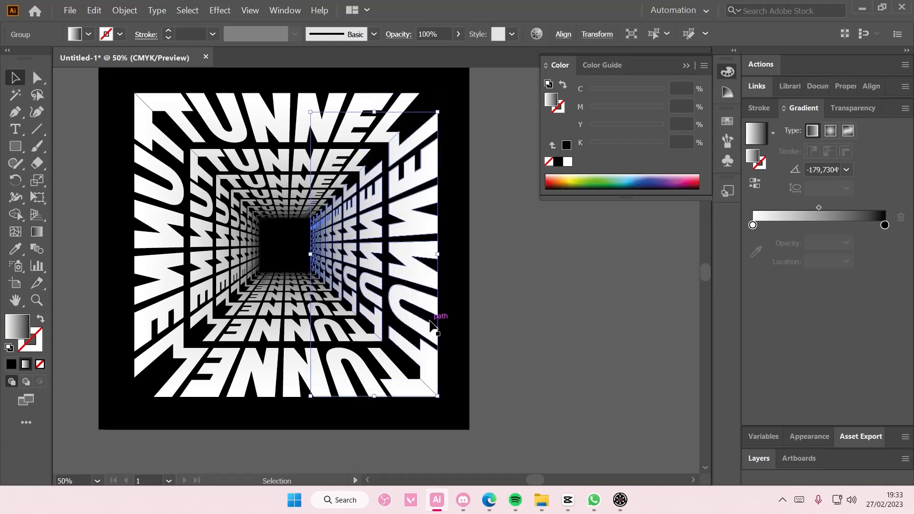
click(514, 307)
Step: Examine the left and right TUNNEL stacks and how all four walls fit together on the black background
click(412, 258)
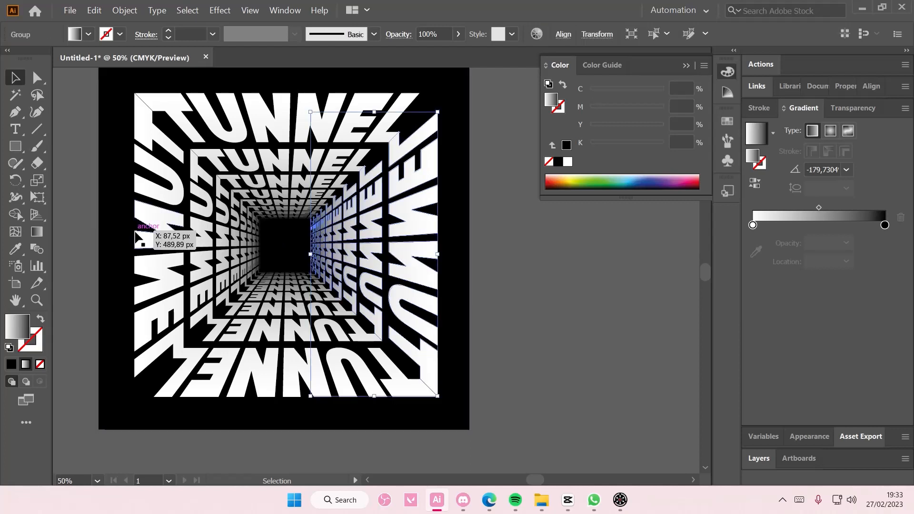
click(543, 284)
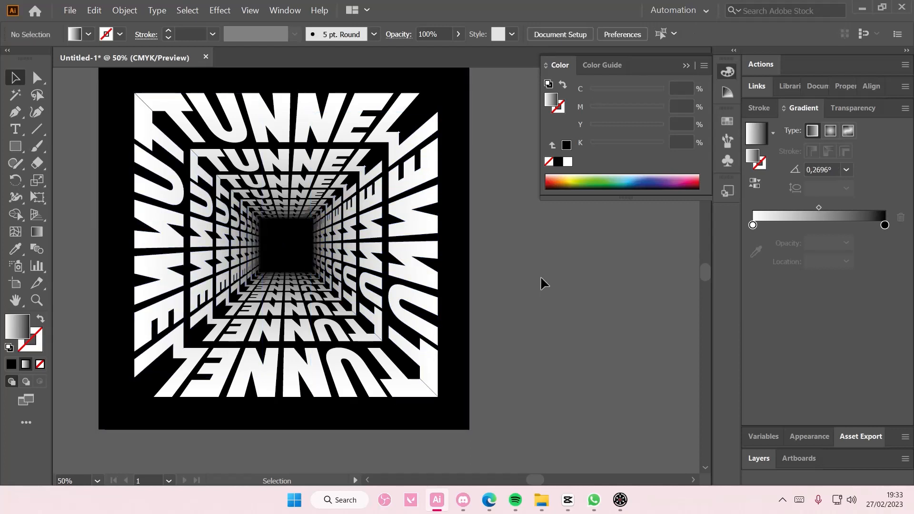
click(436, 206)
click(537, 243)
scroll(547, 329, up, 2)
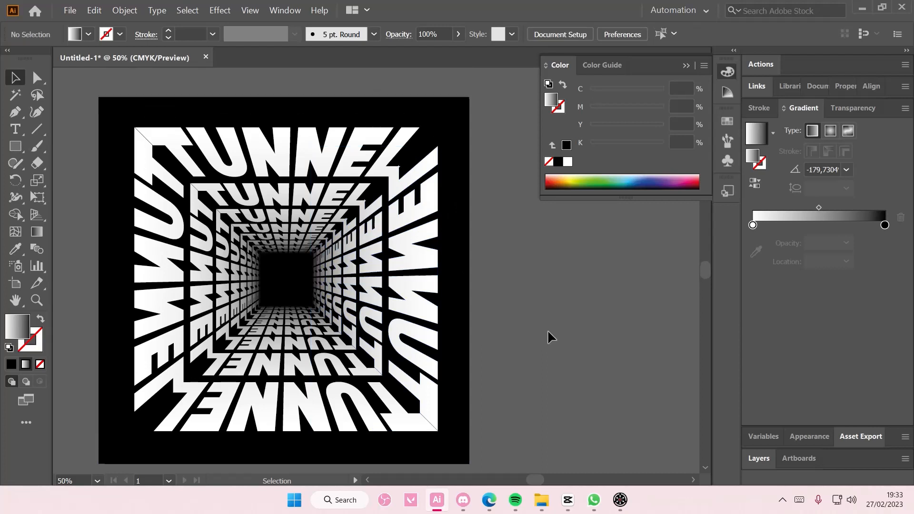
scroll(548, 329, up, 2)
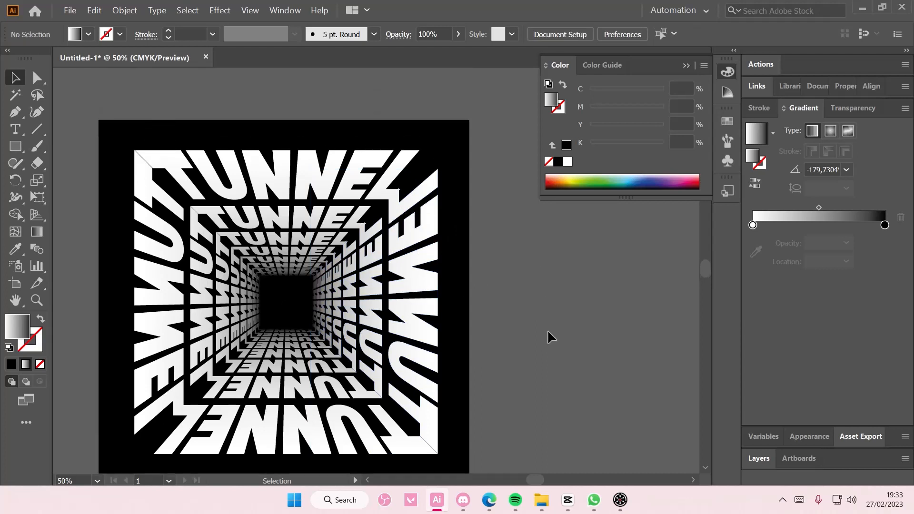
click(175, 262)
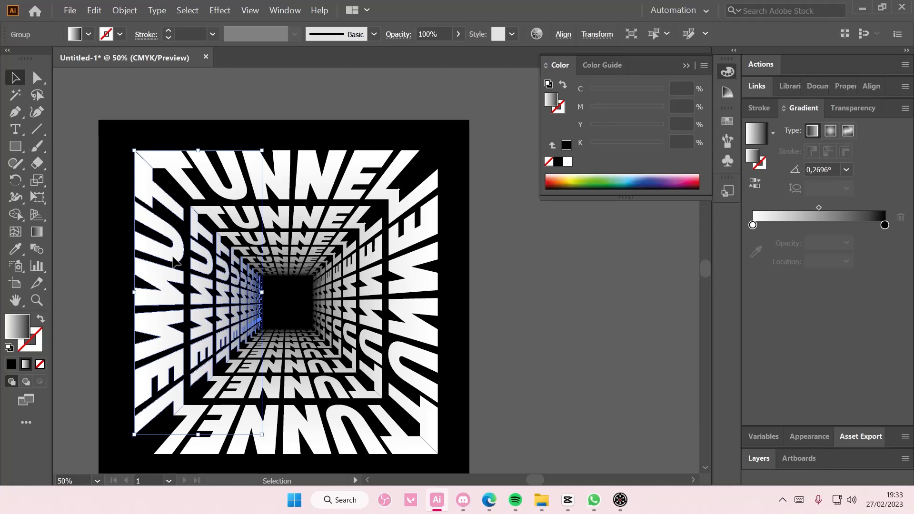
click(580, 294)
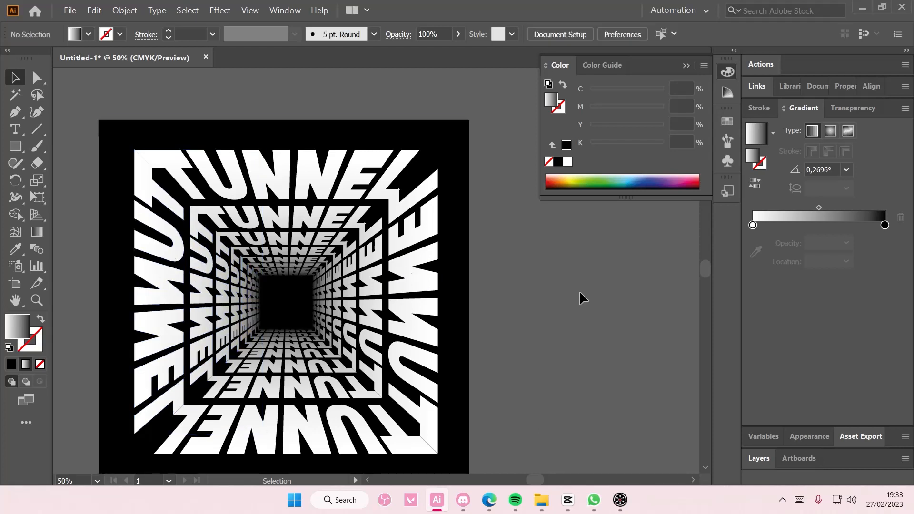
scroll(572, 367, up, 2)
scroll(572, 367, down, 5)
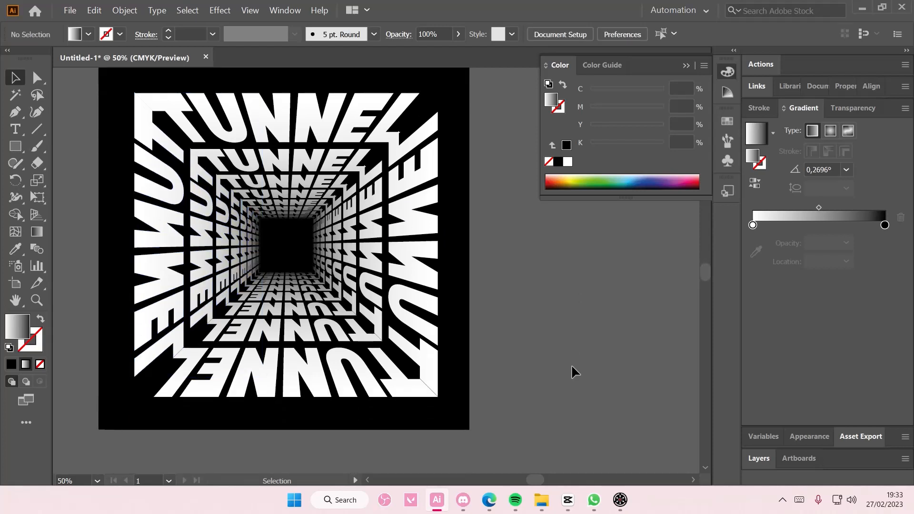